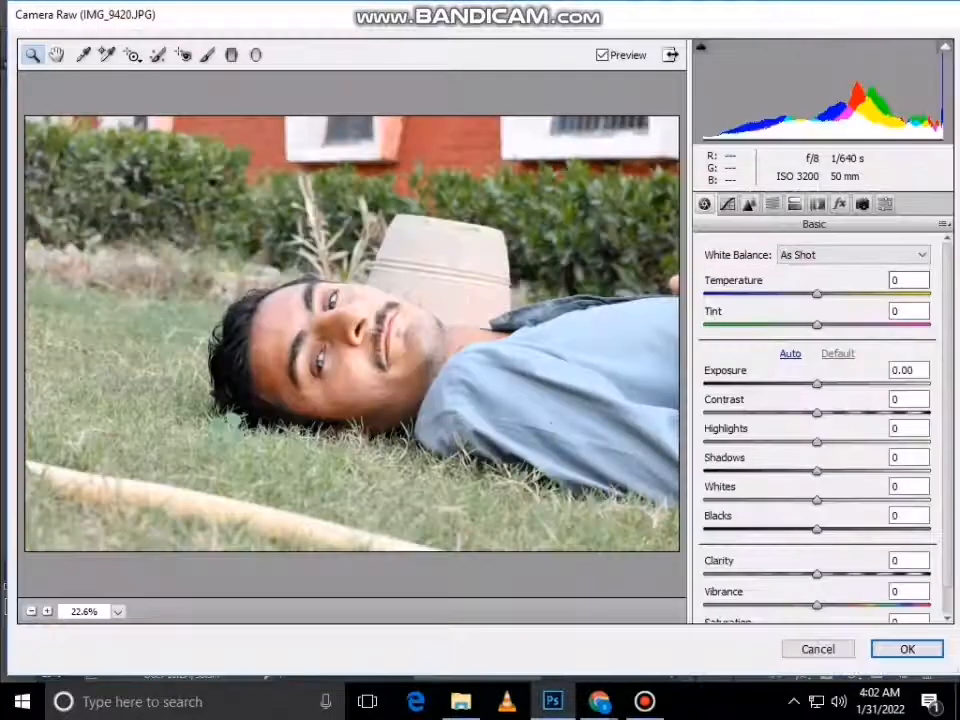
Step: Load the Camera Raw settings file "oil paint colour.xmp" from the preset\New f folder on drive F:
left_click(943, 224)
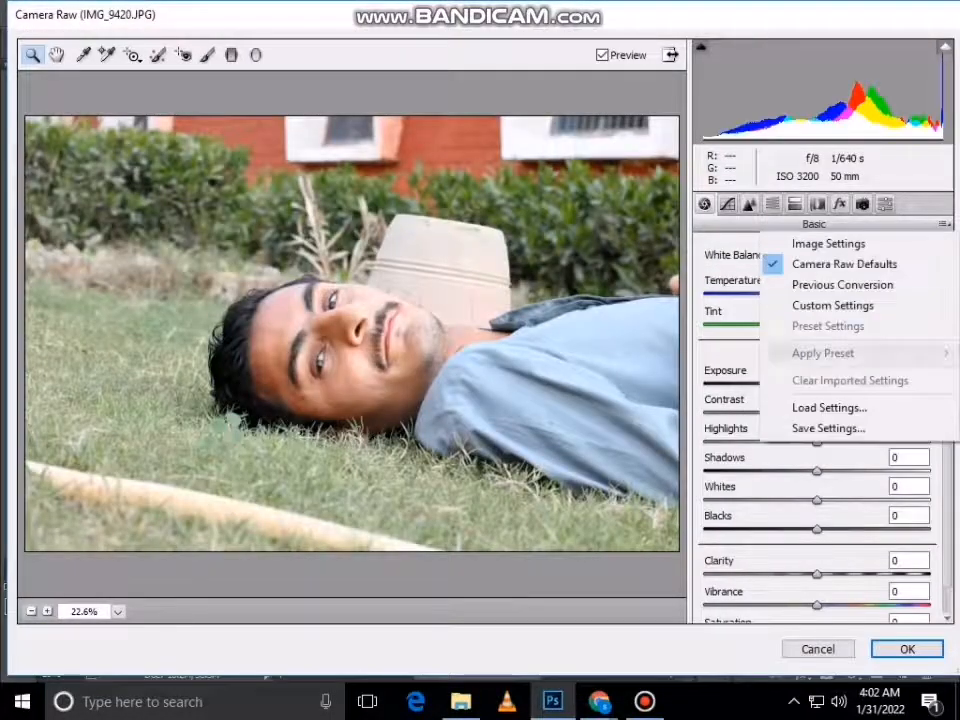
left_click(827, 407)
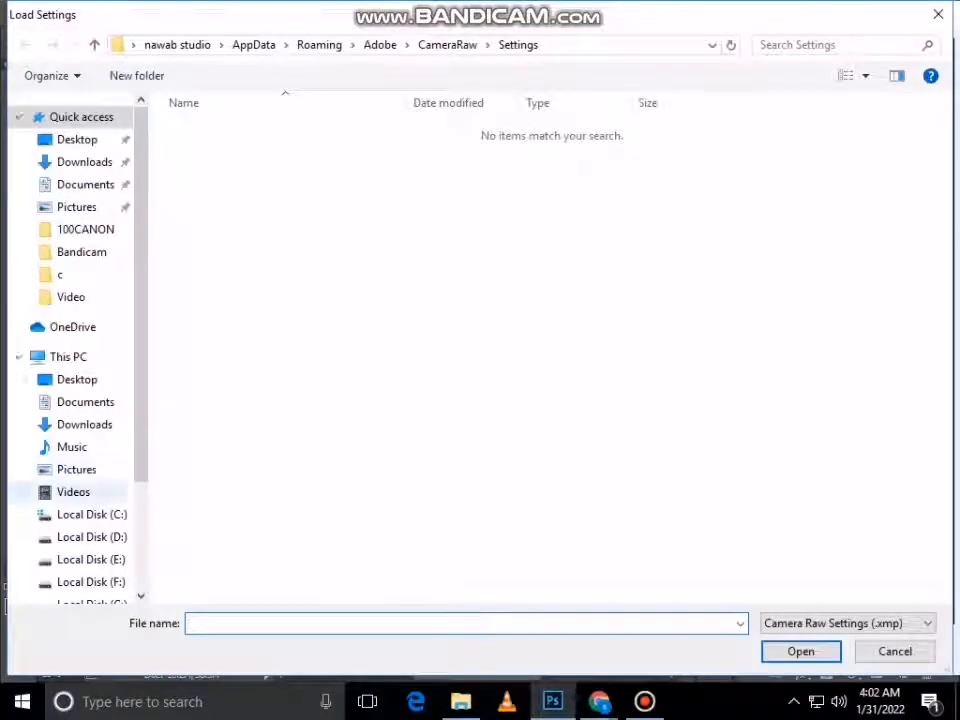
left_click(90, 559)
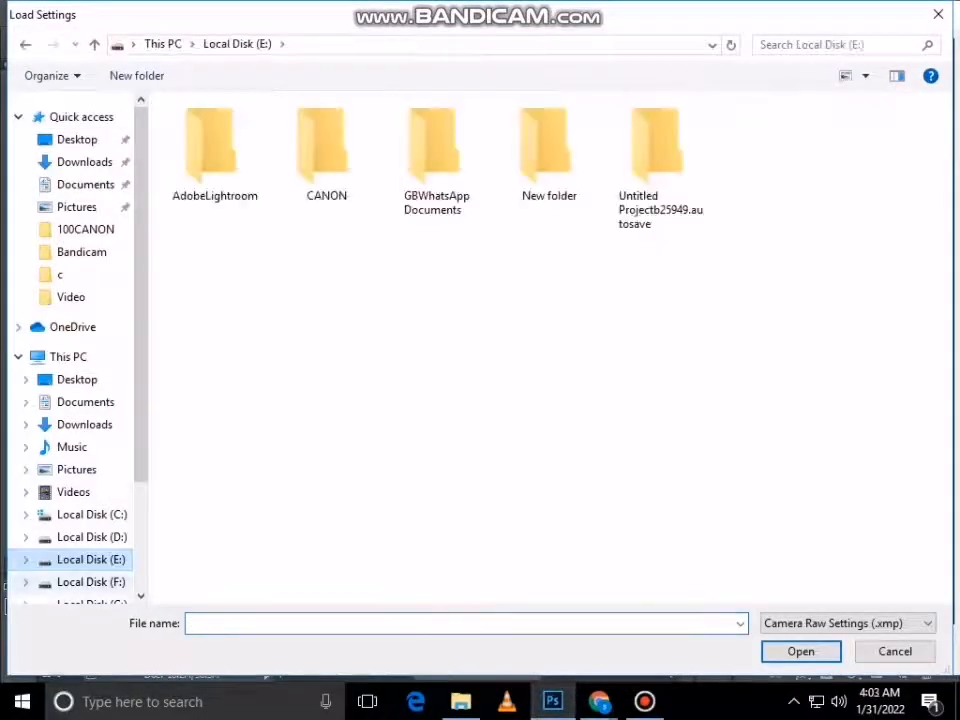
left_click(90, 581)
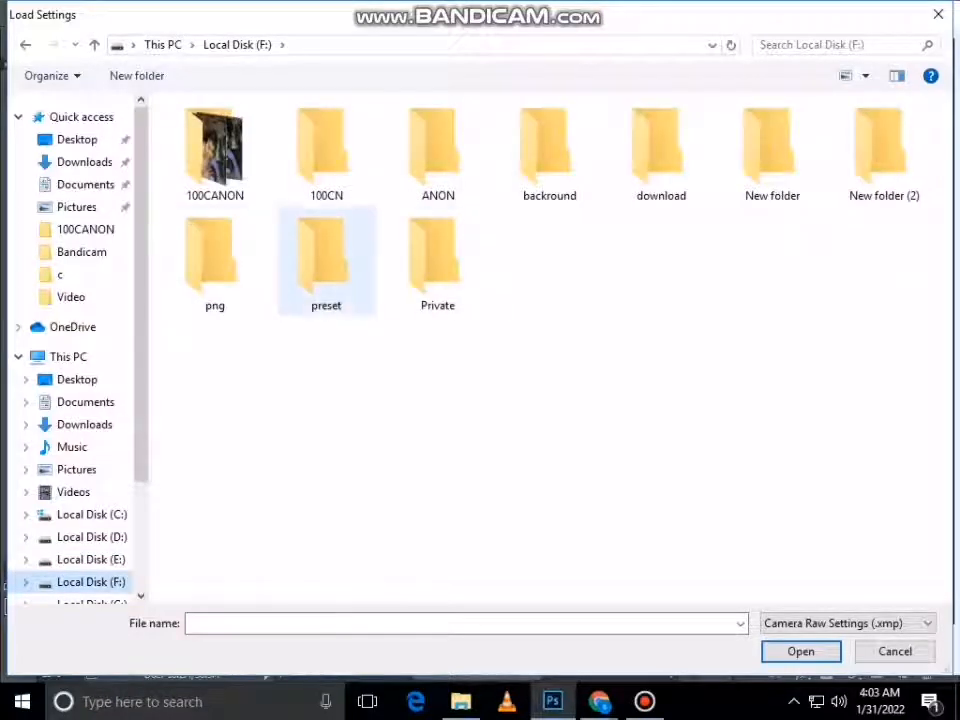
double_click(326, 260)
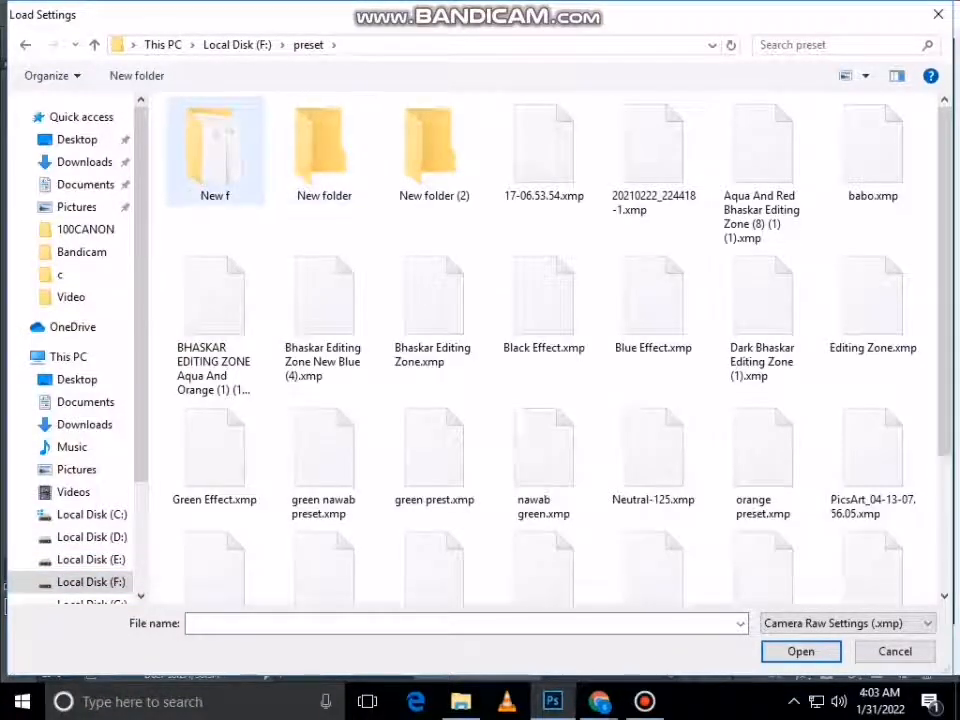
double_click(215, 152)
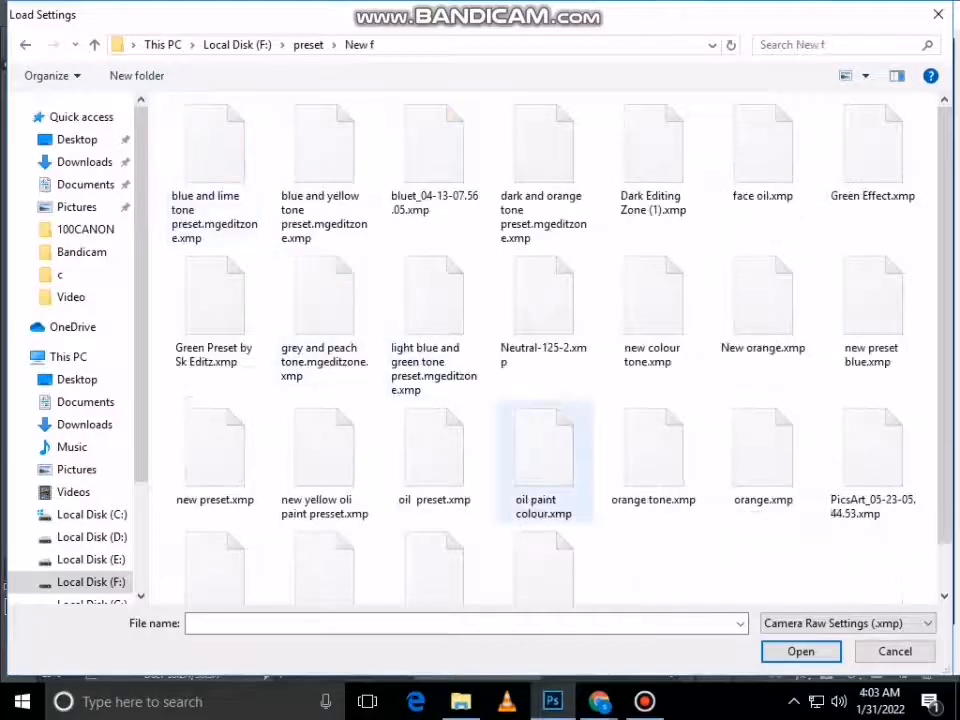
double_click(543, 455)
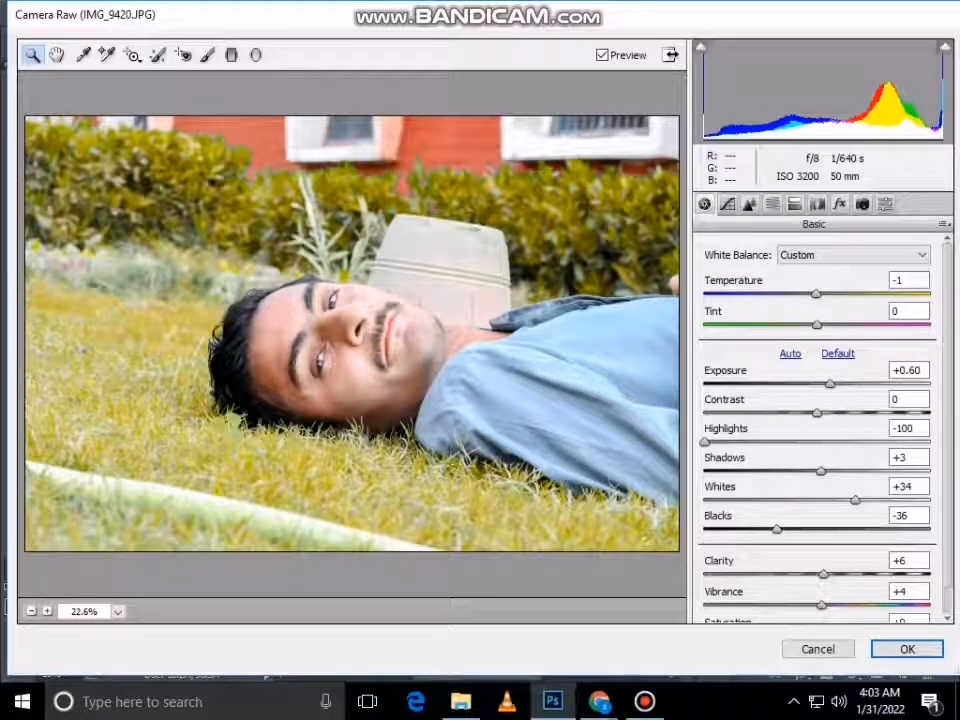
Step: In the Basic adjustments, set Shadows to +67 and Whites to -100
left_click(840, 204)
left_click(705, 204)
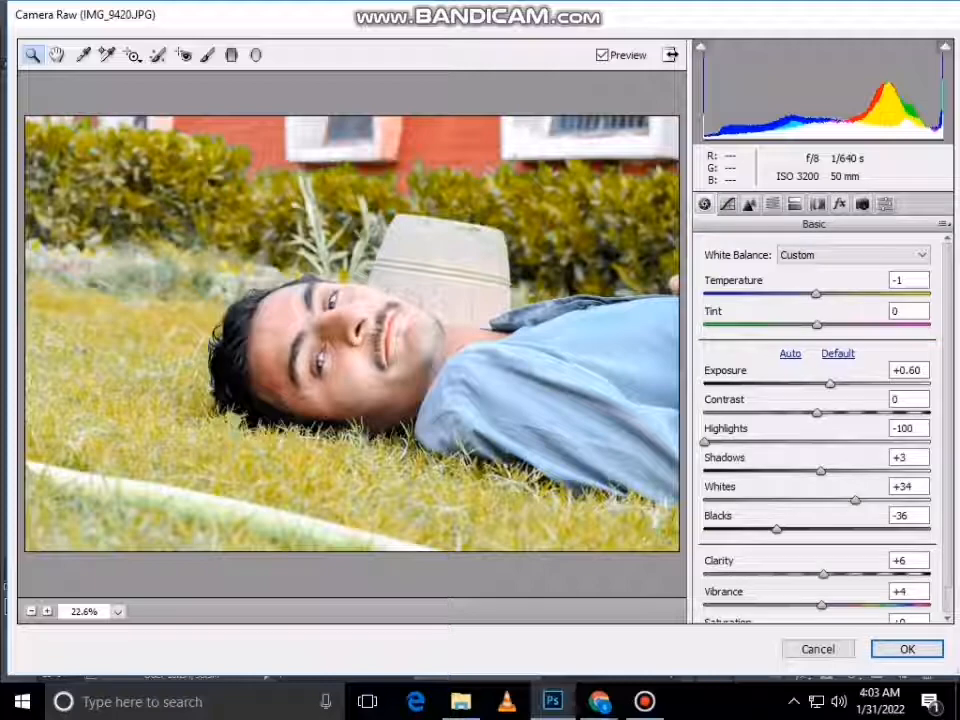
left_click(830, 384)
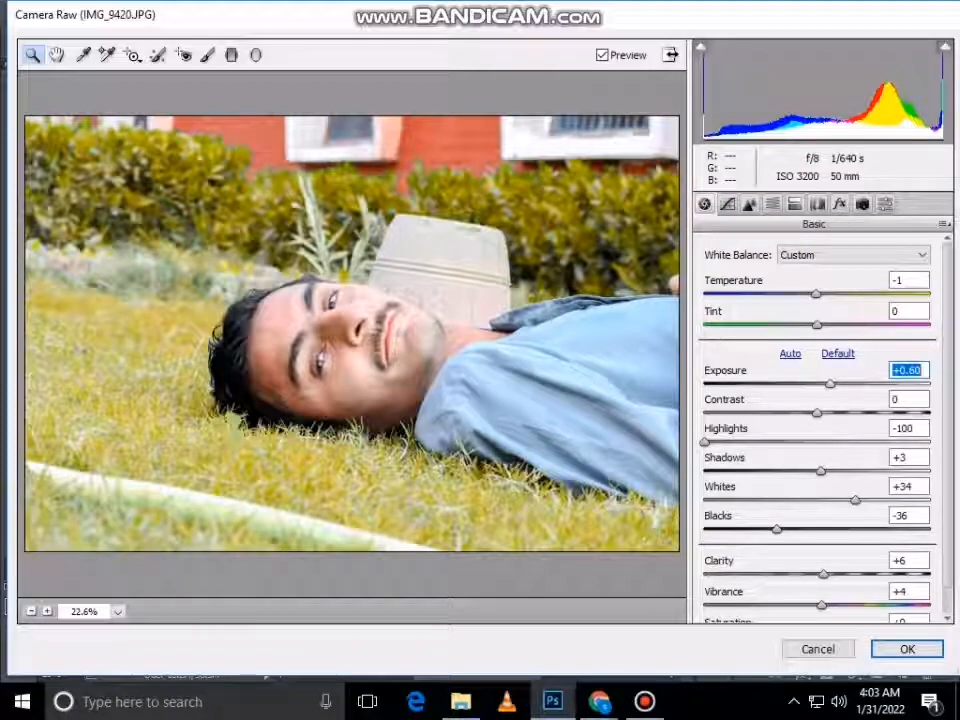
left_click_drag(821, 471, 704, 500)
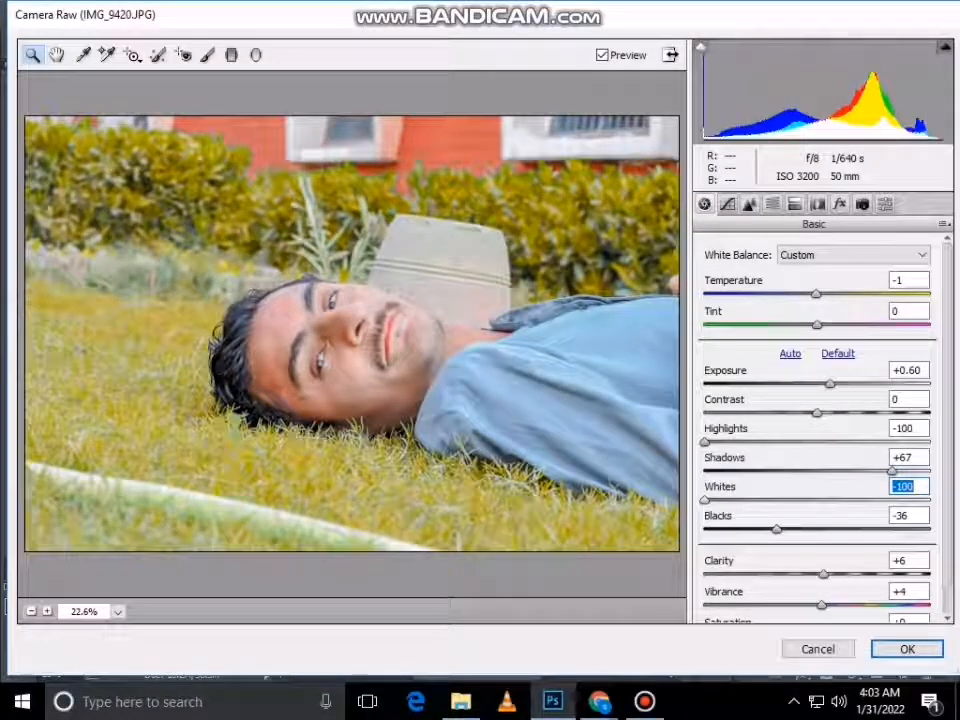
Step: Set the Greens hue to -25 in the HSL adjustments and apply the Camera Raw filter
left_click(772, 204)
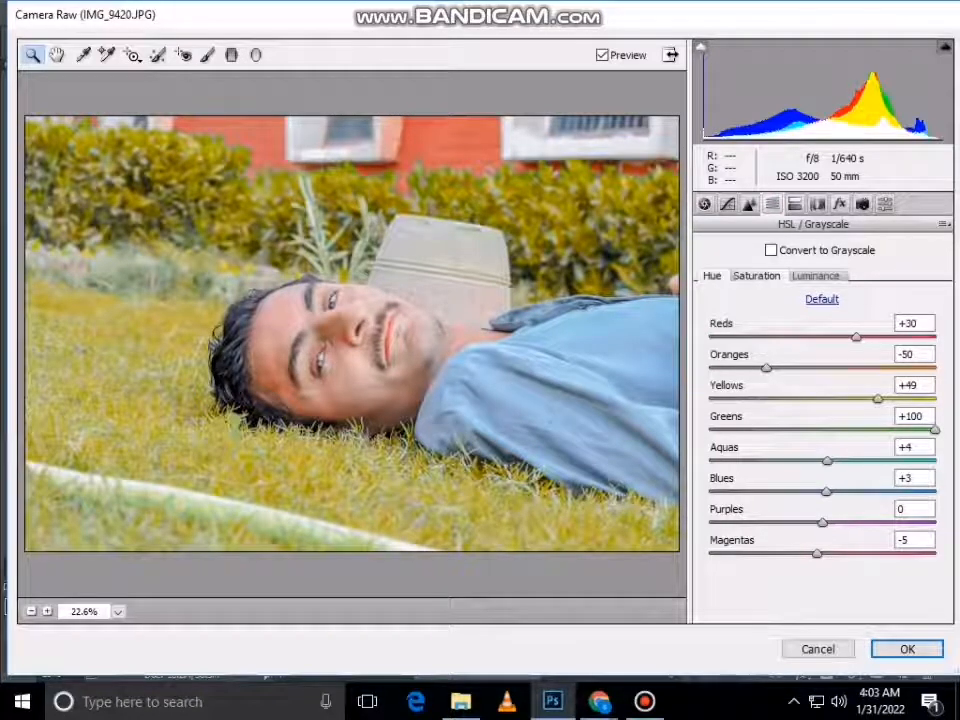
left_click(711, 276)
left_click_drag(711, 430, 794, 430)
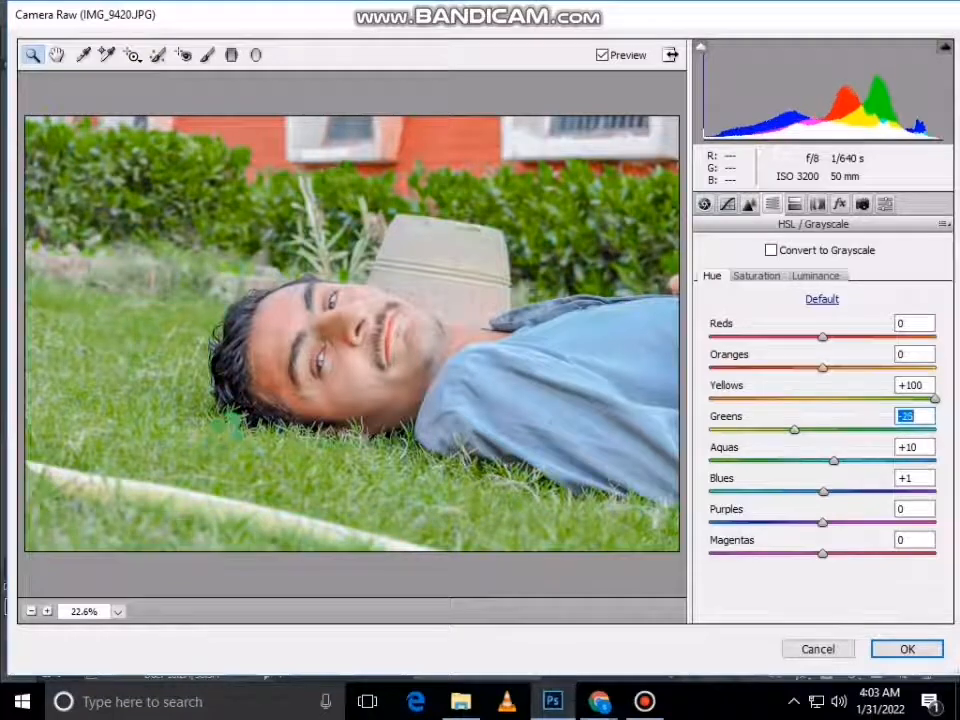
left_click(907, 649)
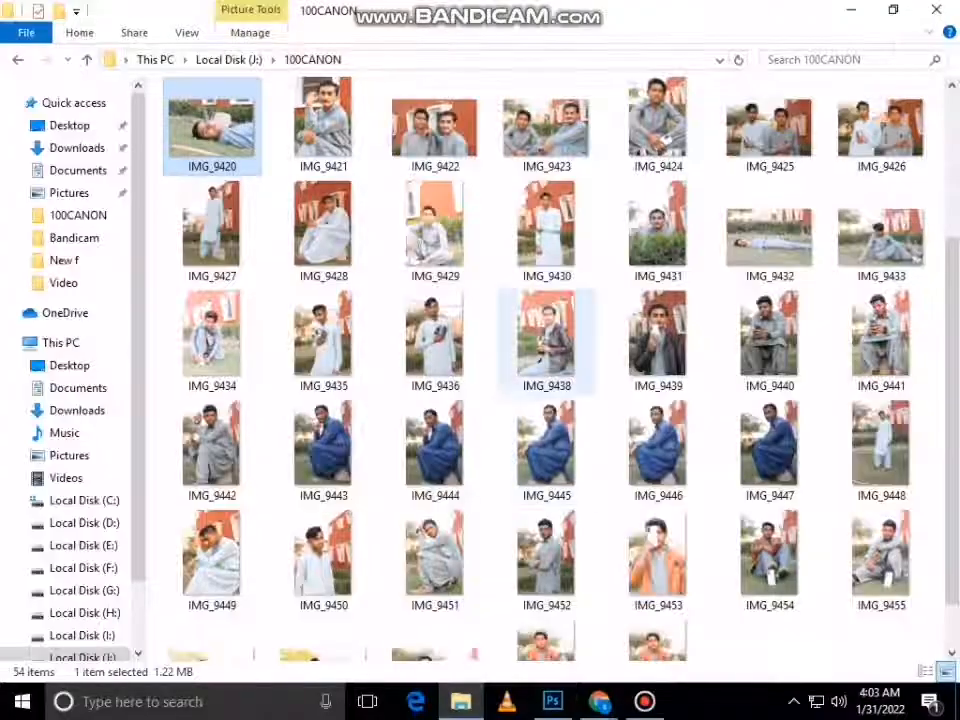
Step: In File Explorer, go up from the 100CANON folder to This PC and refresh the drive list
key("alt+Up")
key("alt+Up")
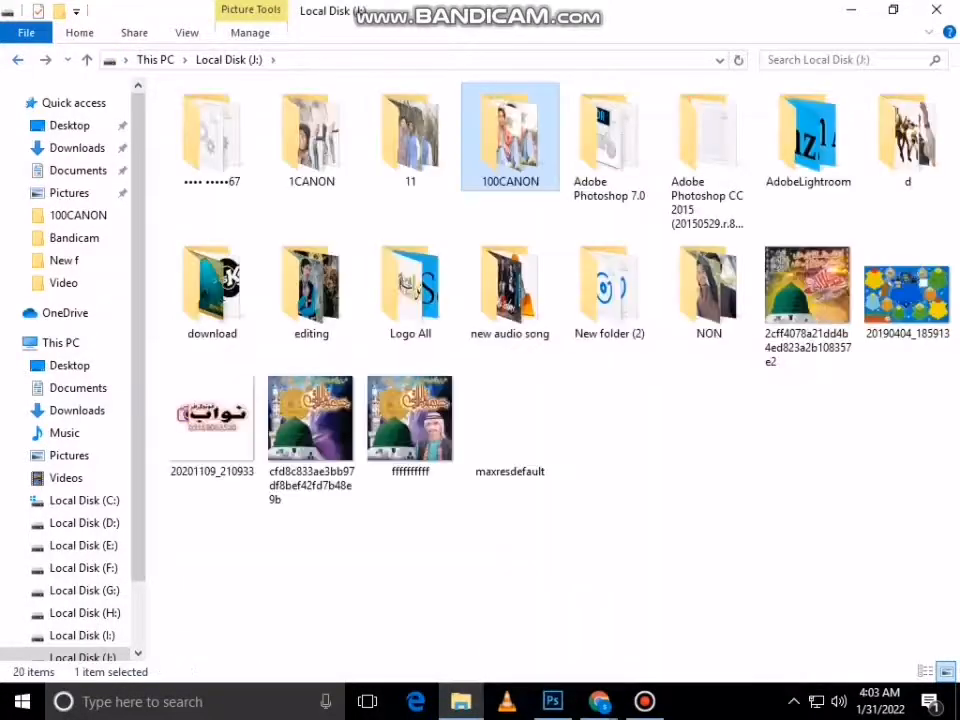
right_click(422, 335)
left_click(444, 405)
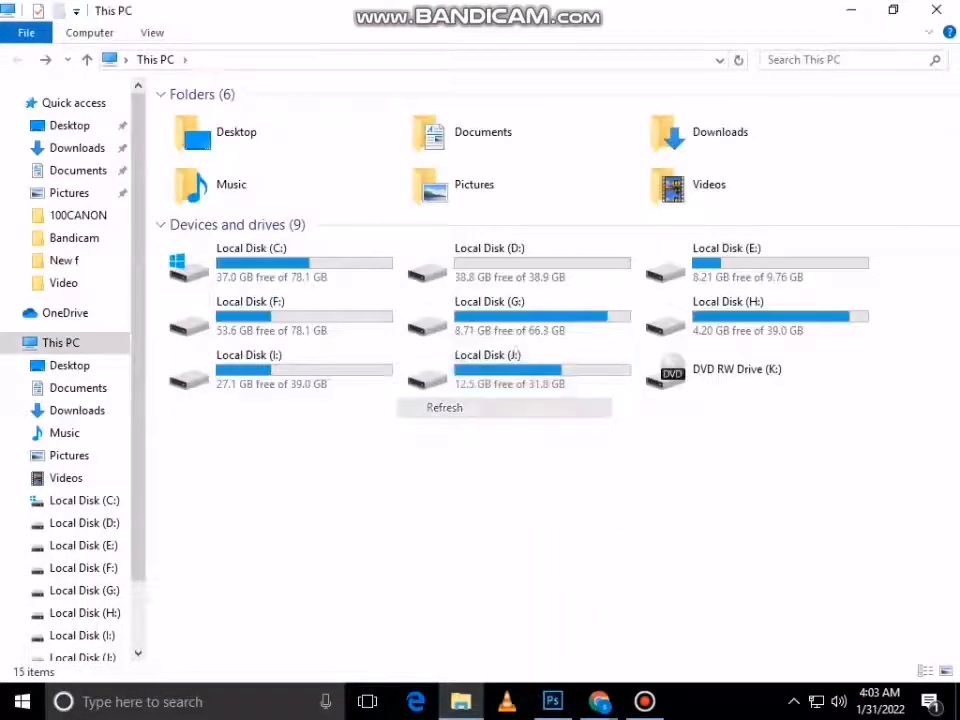
right_click(384, 359)
left_click(433, 430)
right_click(385, 379)
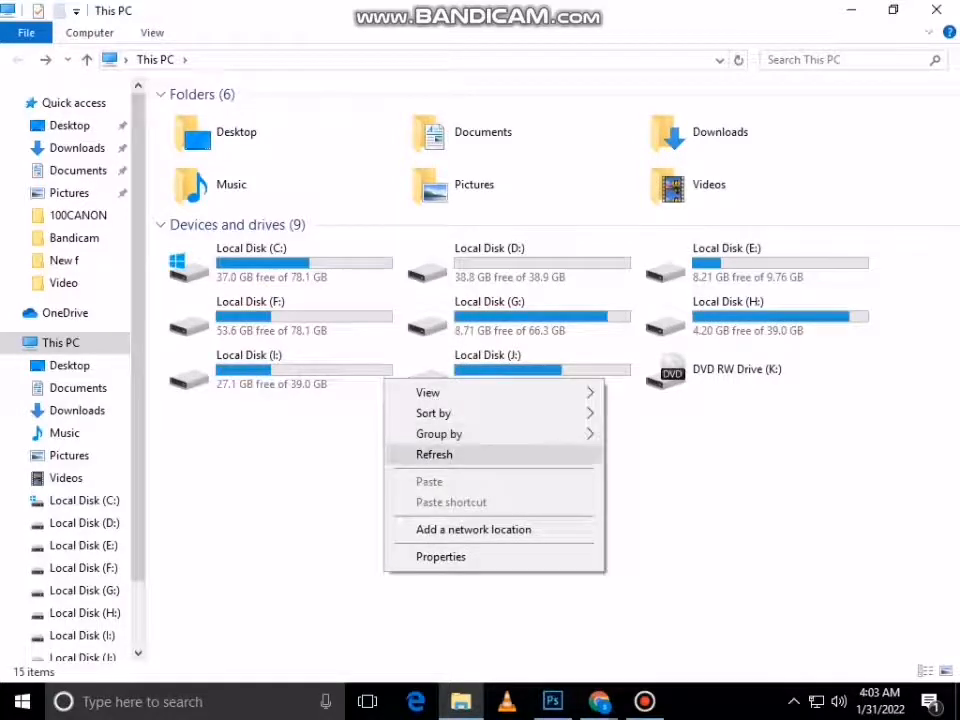
left_click(434, 454)
Step: Look through the contents of Local Disk (G:) and its download folder, then return to This PC
left_click(518, 318)
double_click(518, 318)
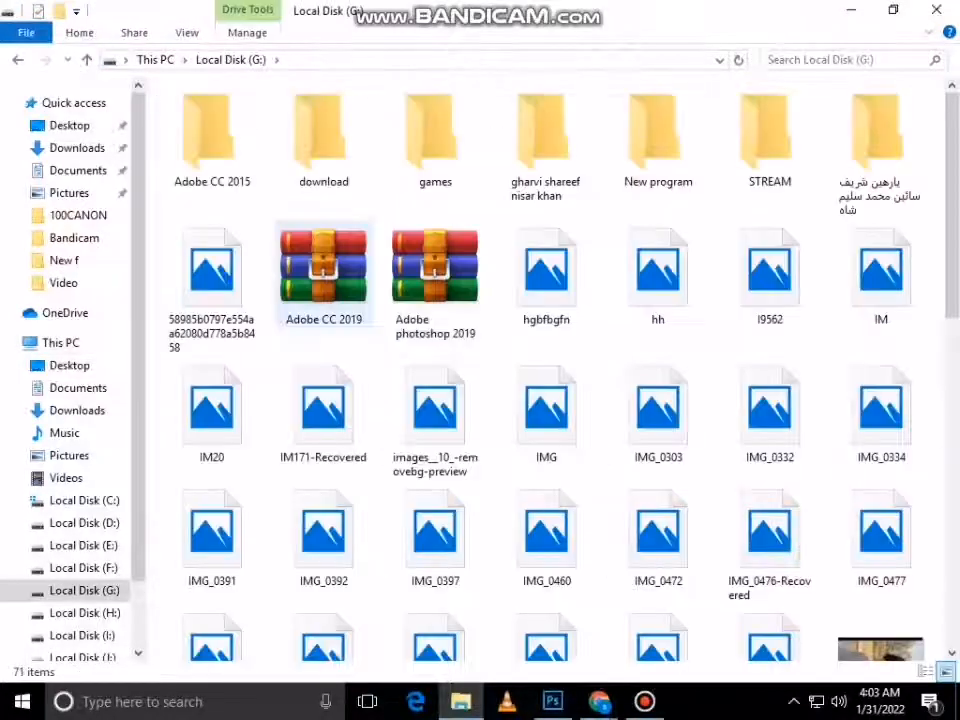
right_click(307, 222)
left_click(312, 296)
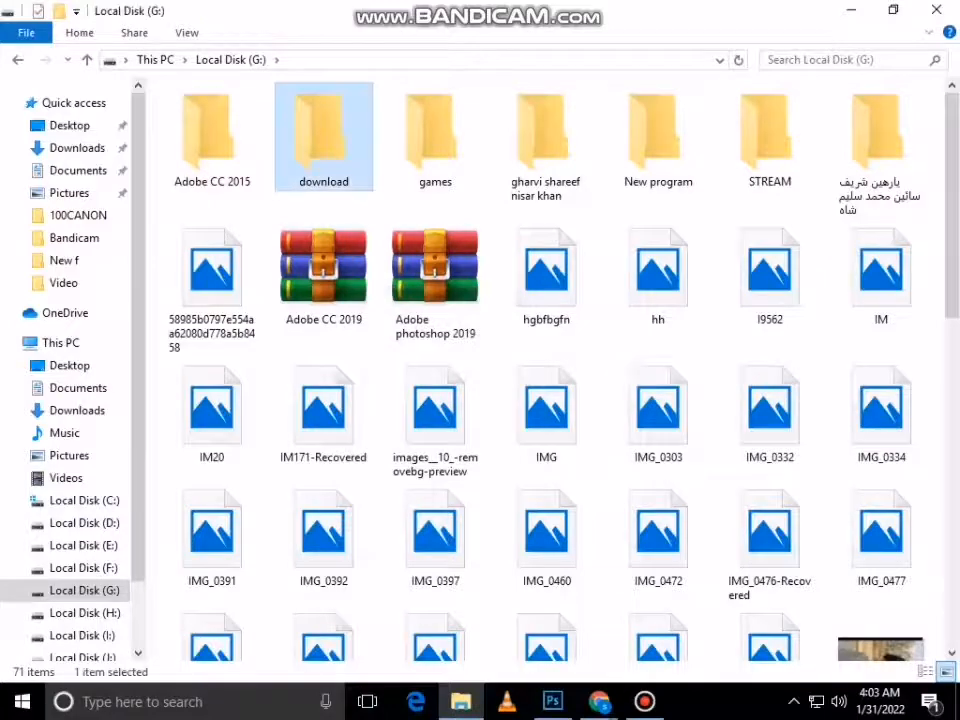
double_click(323, 135)
left_click(18, 60)
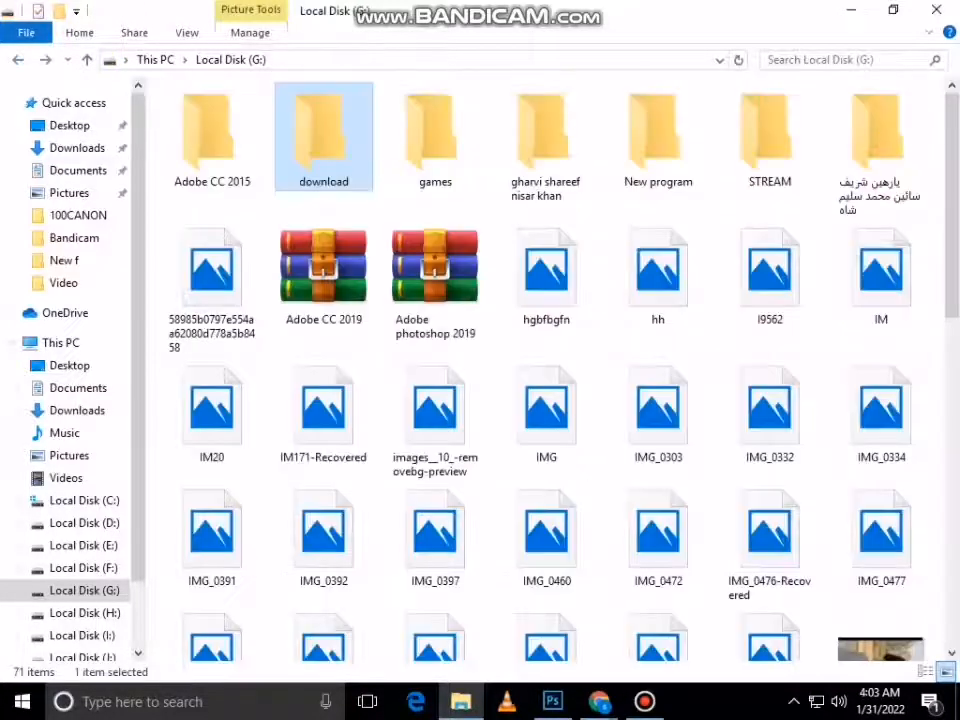
left_click(18, 60)
Step: Open the Tatto folder inside the backround folder on Local Disk (F:) and refresh the view
left_click(280, 317)
double_click(280, 317)
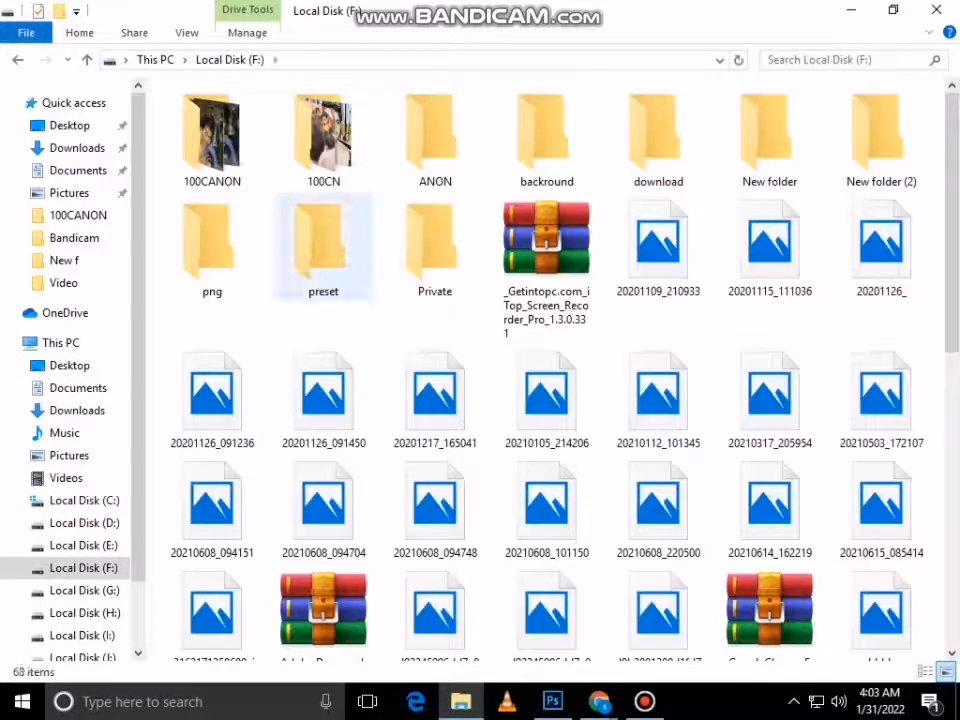
right_click(271, 197)
left_click(320, 268)
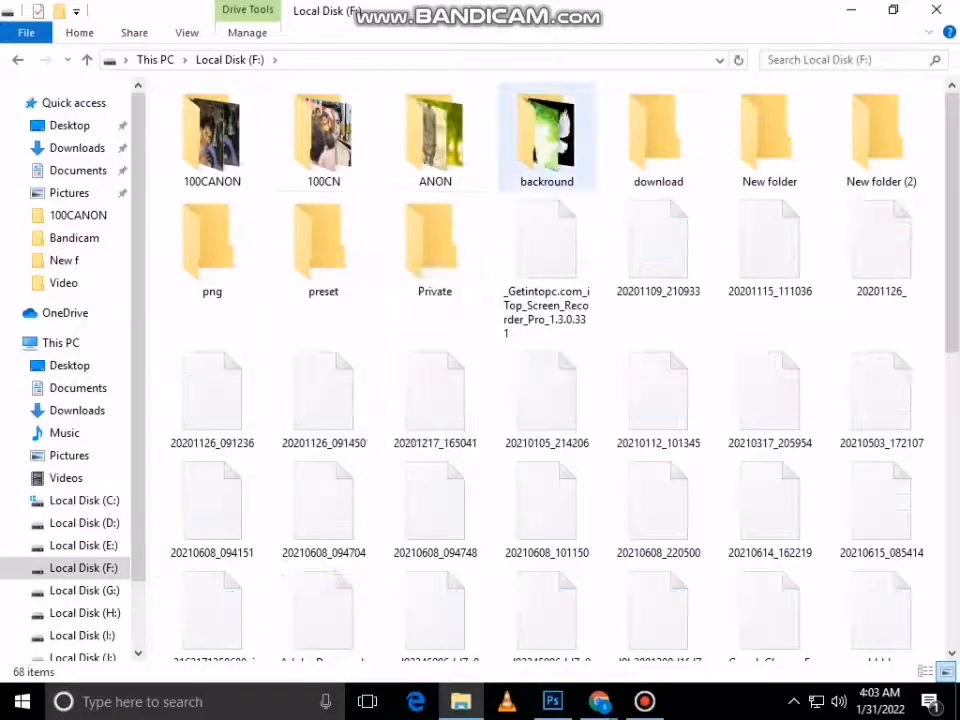
double_click(546, 135)
double_click(435, 135)
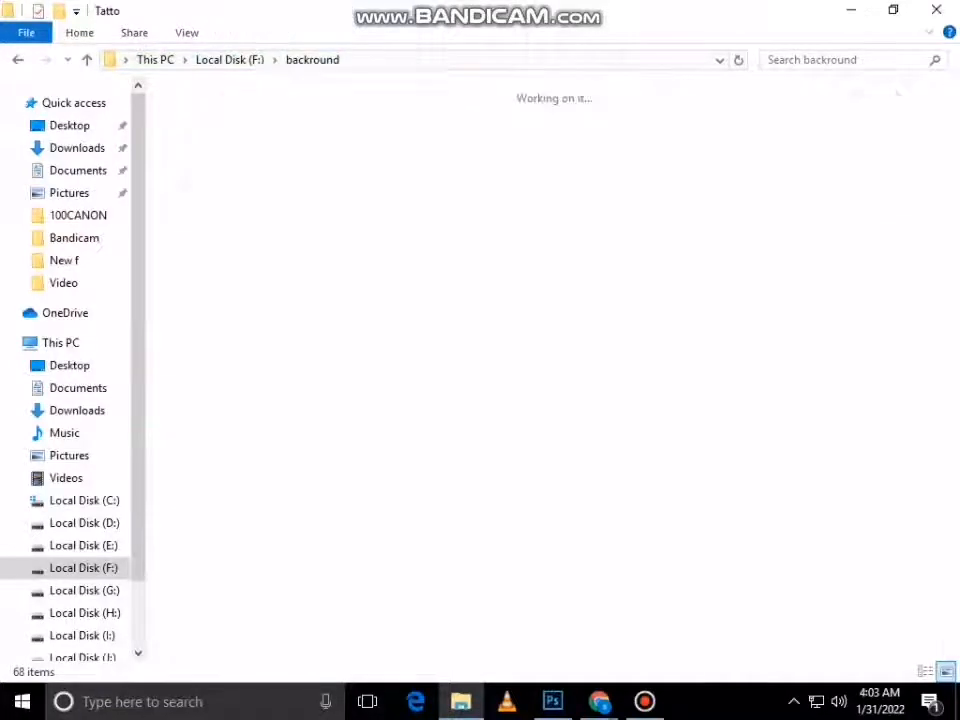
right_click(276, 211)
left_click(325, 284)
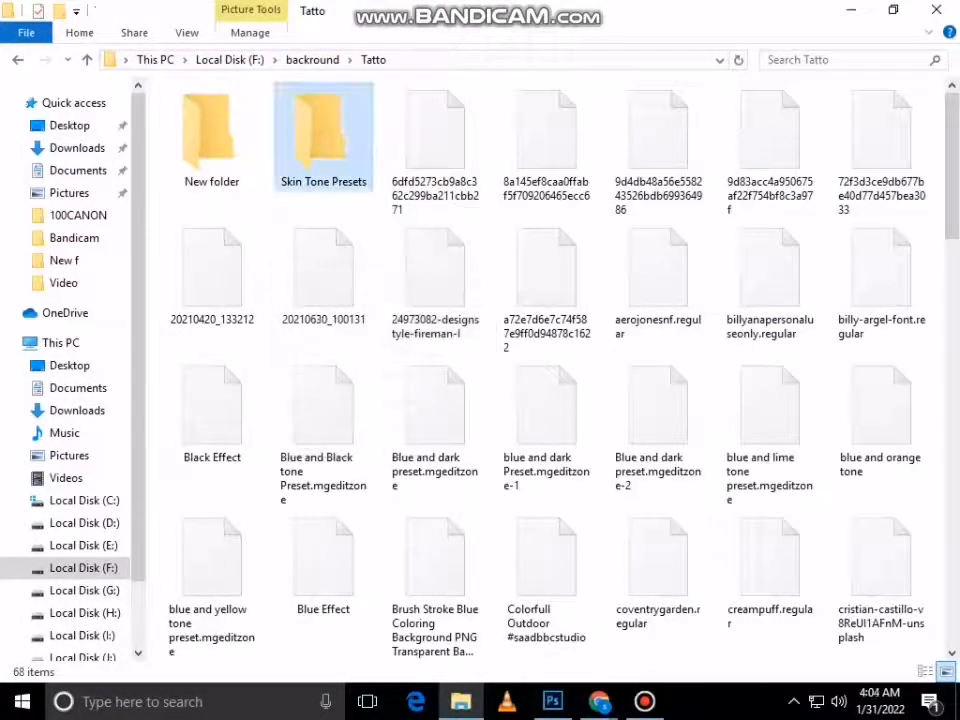
Step: Check the Skin Tone Presets folder and the images in New folder, both inside Tatto
double_click(320, 130)
left_click(17, 60)
double_click(211, 135)
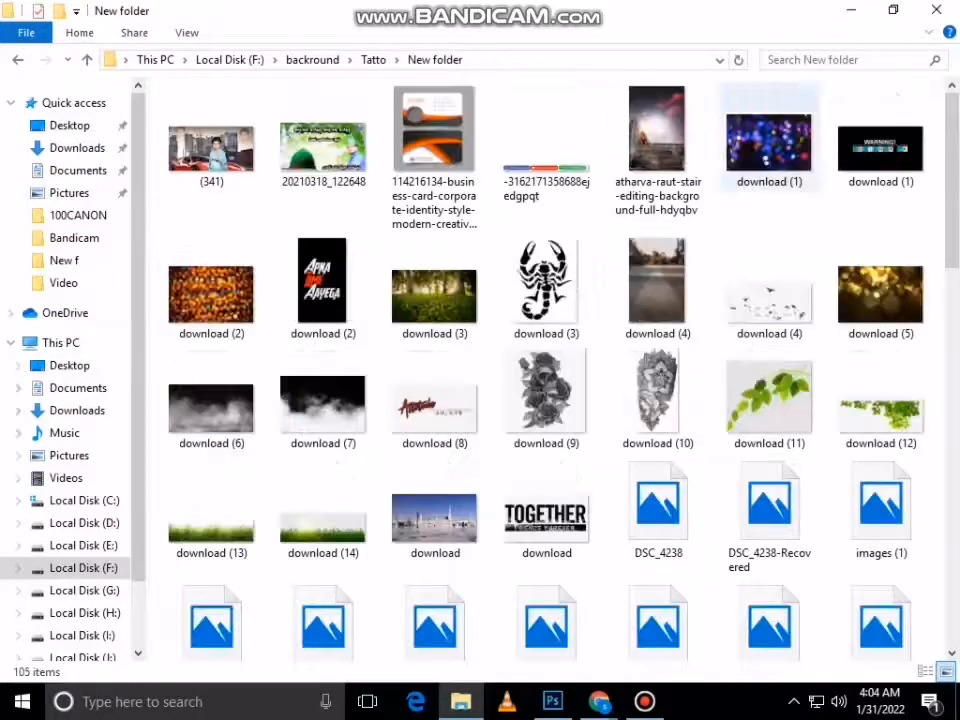
scroll(760, 150, "down", 2)
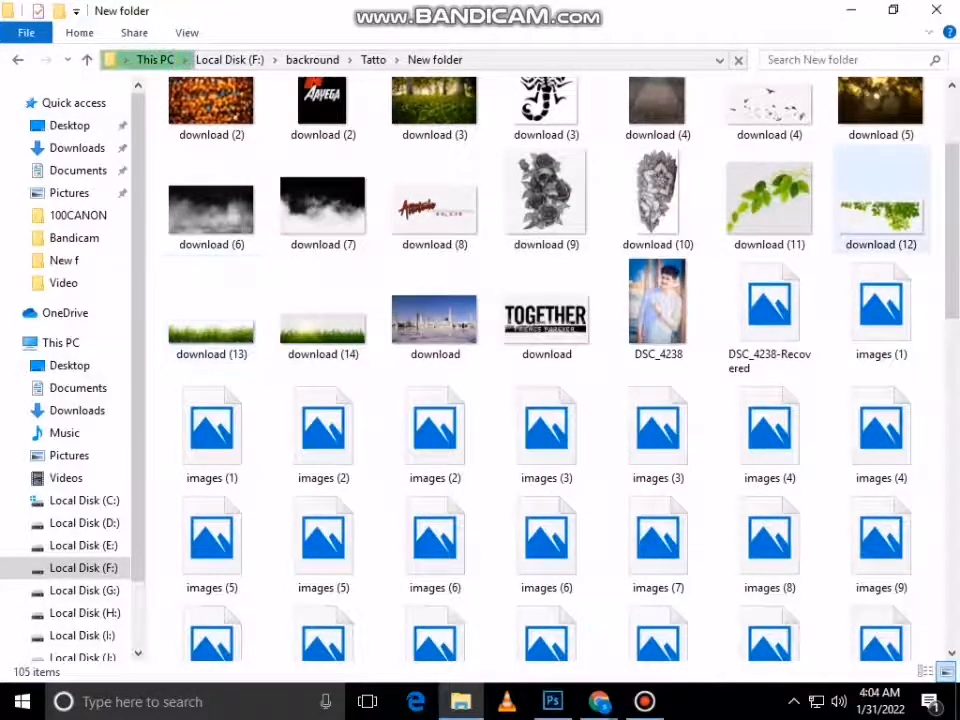
left_click(18, 60)
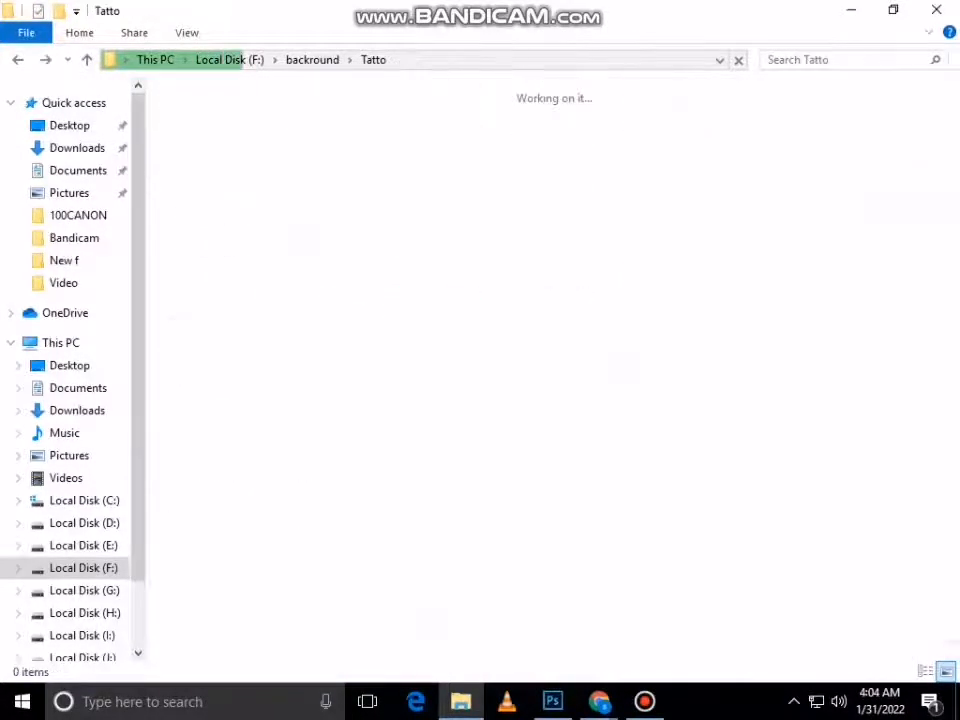
Step: Refresh the backround folder, reopen Tatto and look through all its images and presets
left_click(18, 60)
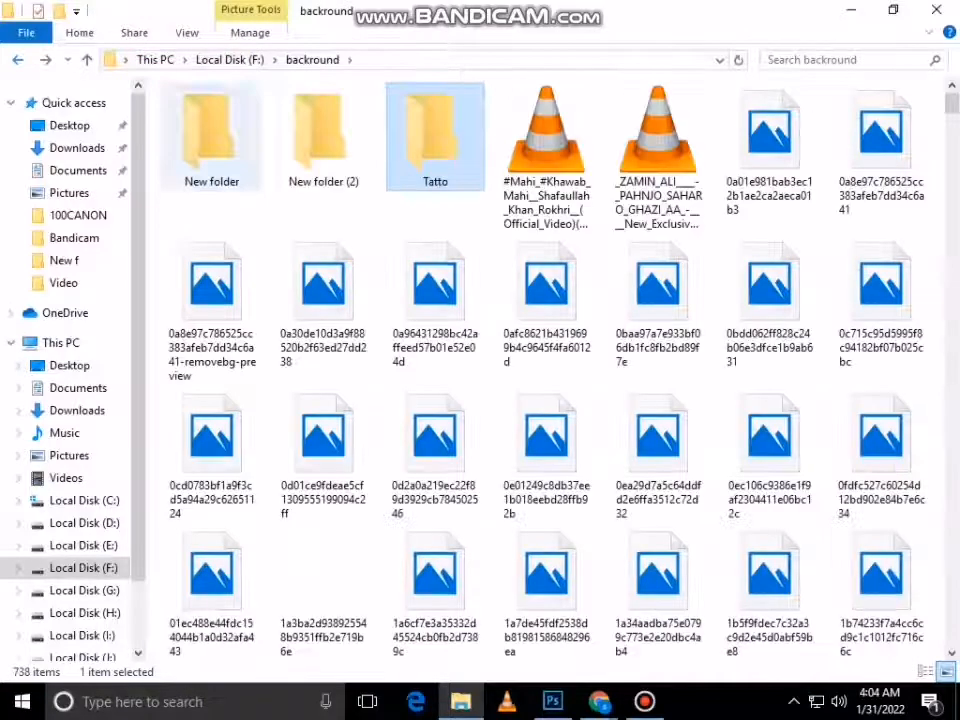
right_click(250, 207)
left_click(300, 285)
double_click(435, 140)
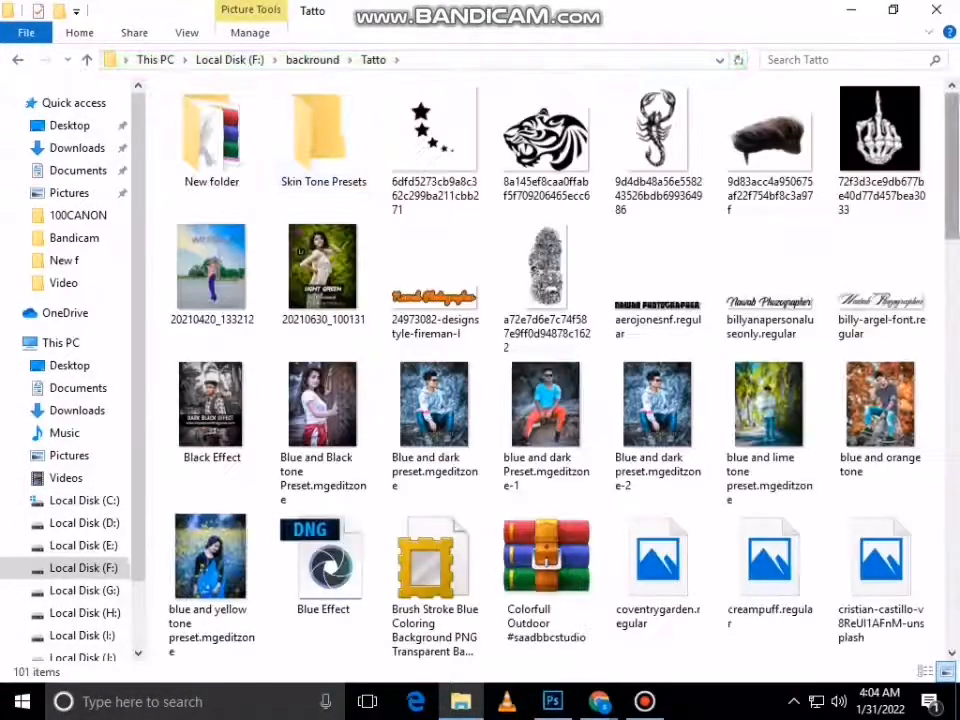
scroll(758, 126, "down", 15)
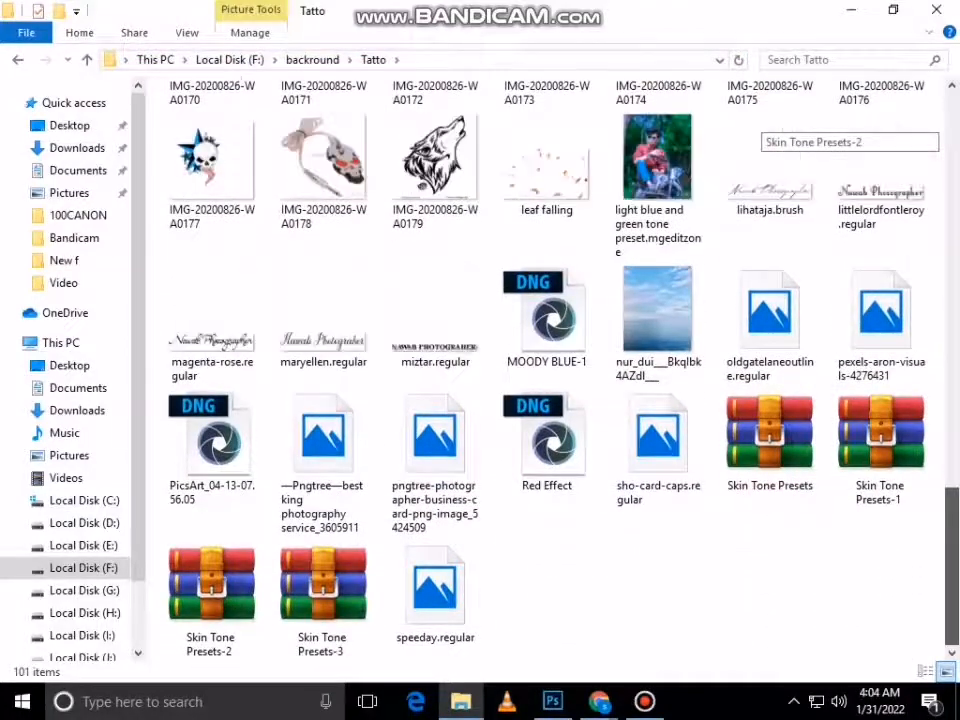
scroll(758, 126, "up", 10)
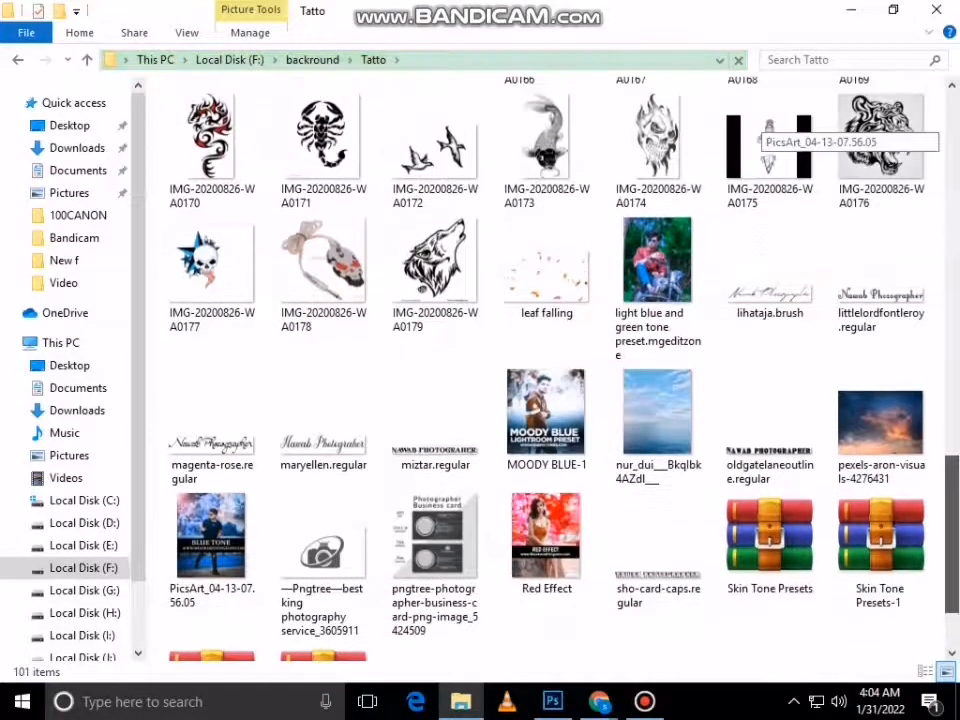
scroll(758, 126, "up", 10)
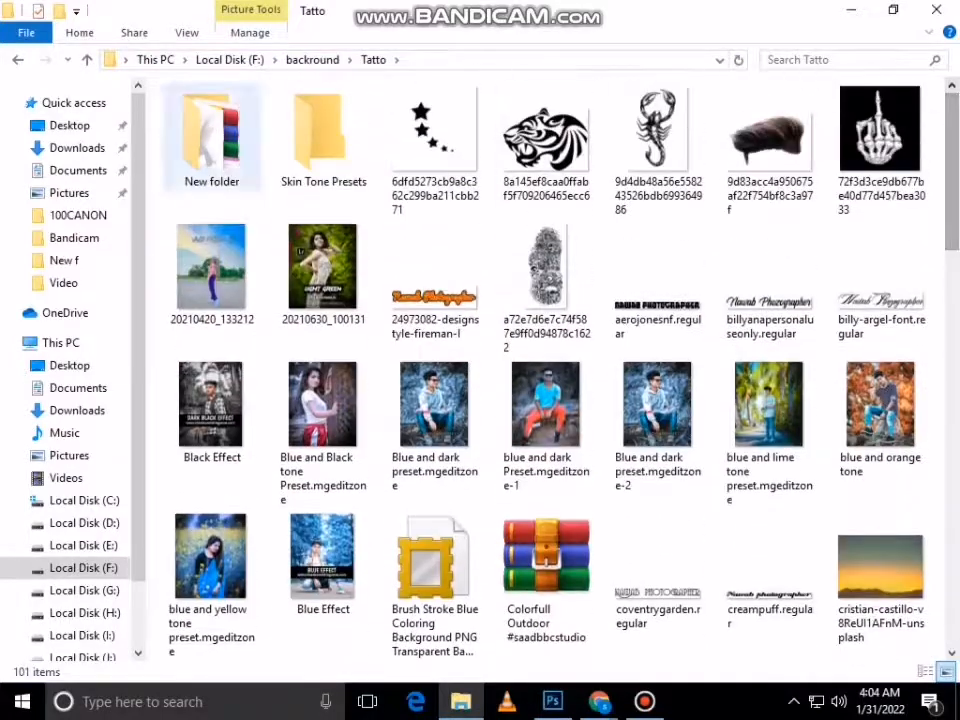
Step: Reopen New folder inside Tatto and look through its images down to the end of the list
double_click(211, 132)
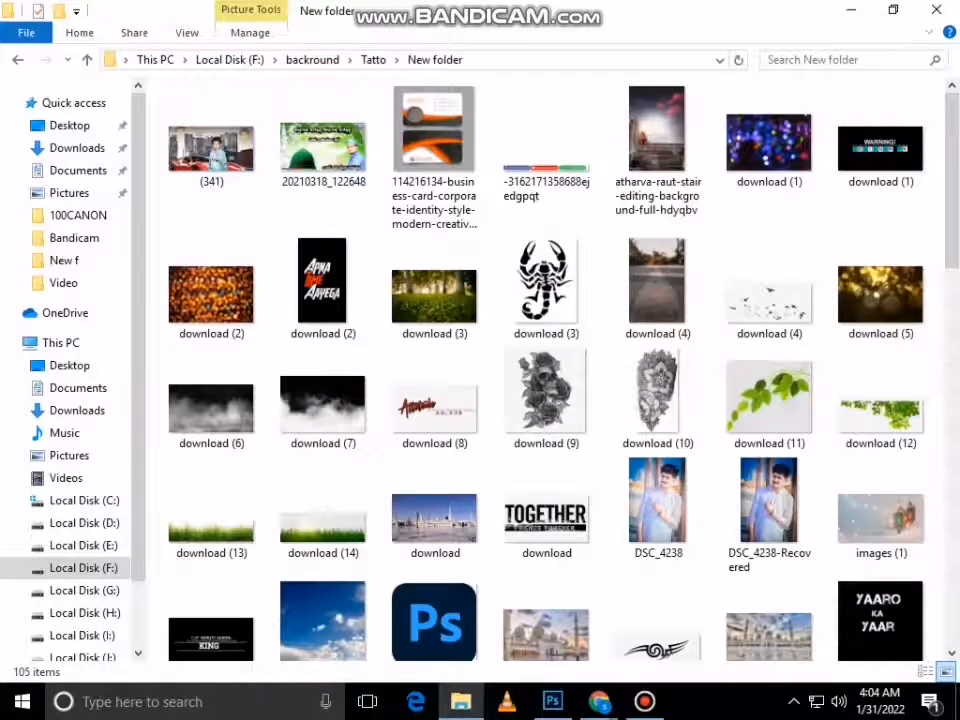
right_click(247, 220)
left_click(300, 298)
left_click_drag(952, 190, 952, 437)
scroll(770, 215, "down", 10)
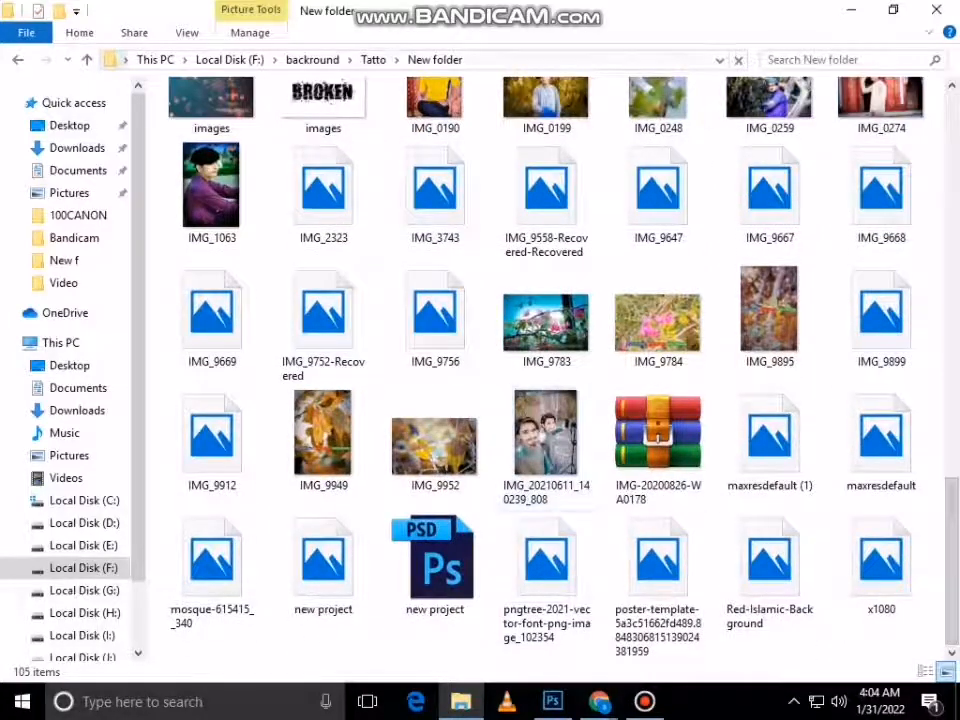
Step: Switch back to Photoshop, zoom in on the man's face and select the Mixer Brush Tool
left_click(553, 702)
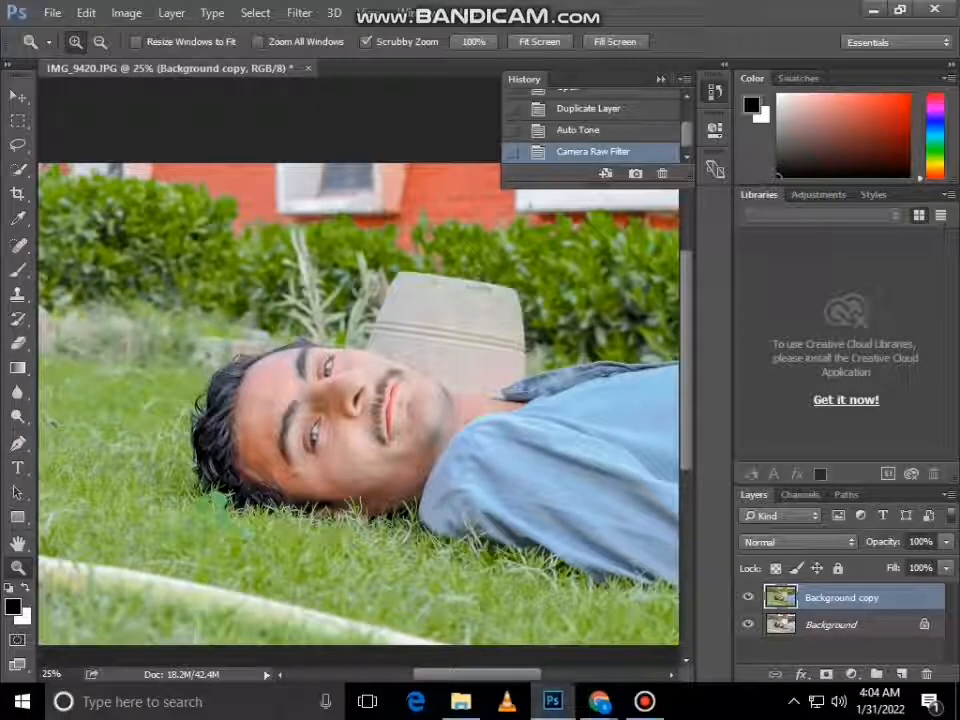
left_click(365, 392)
left_click(365, 392)
left_click(350, 400)
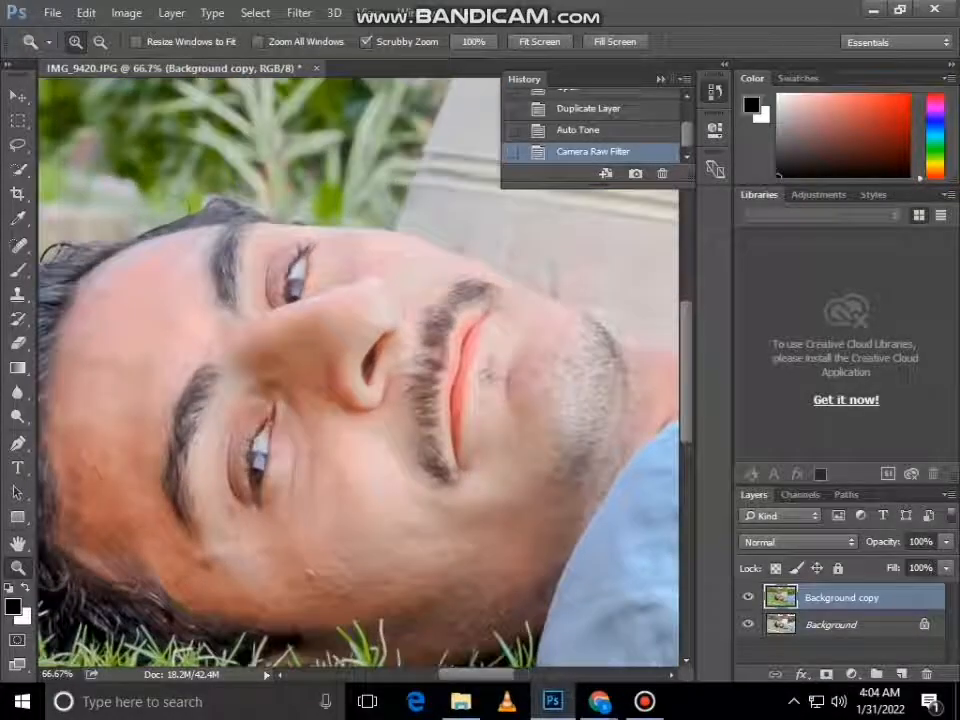
left_click(18, 269)
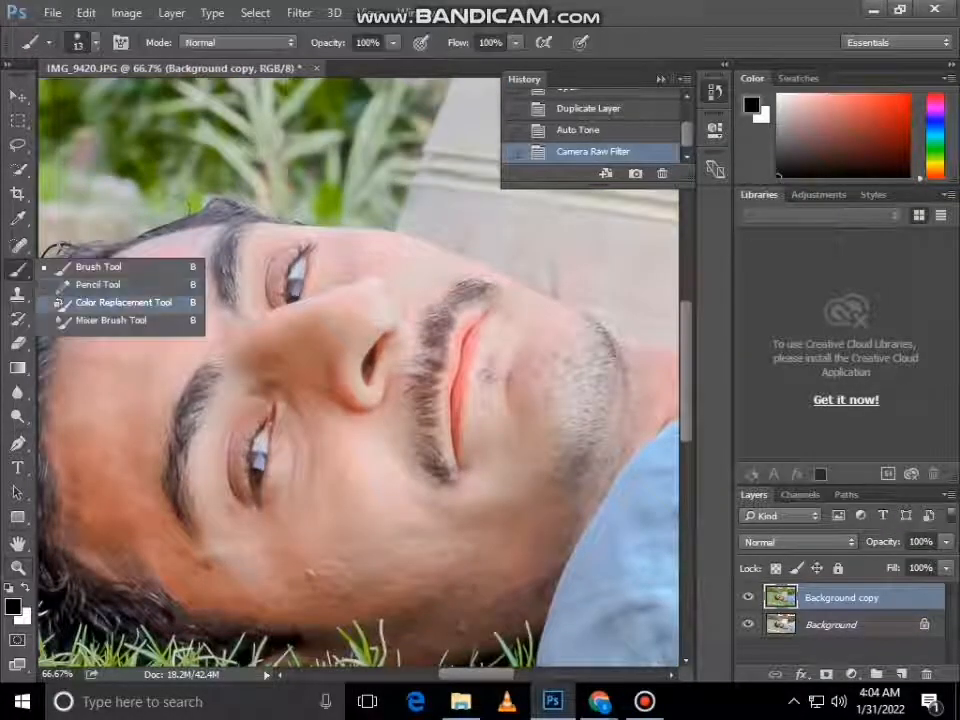
left_click(123, 302)
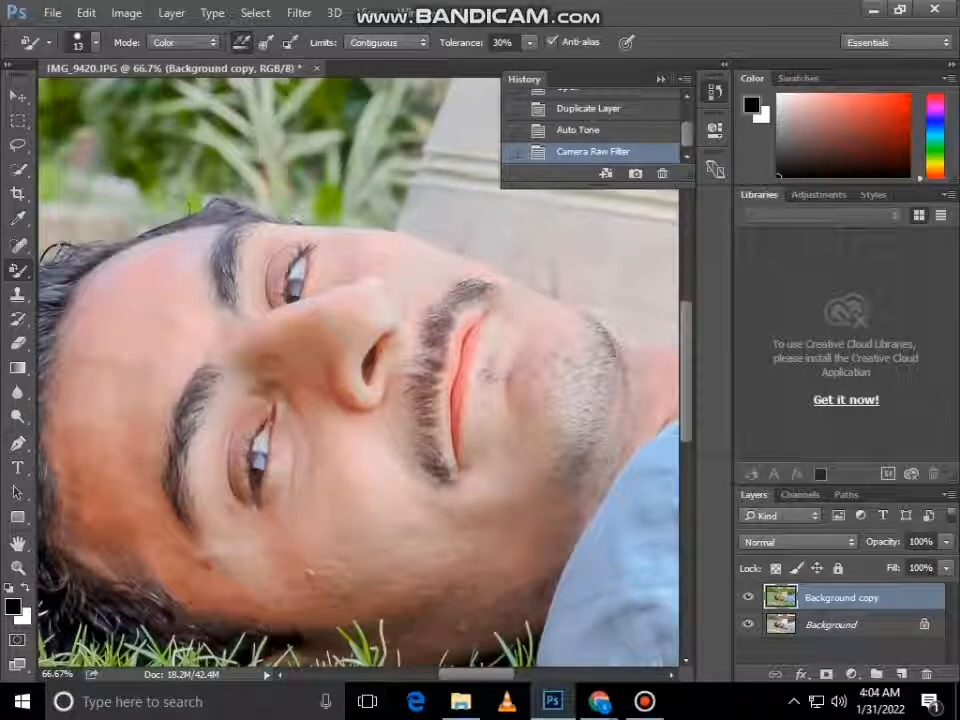
right_click(18, 269)
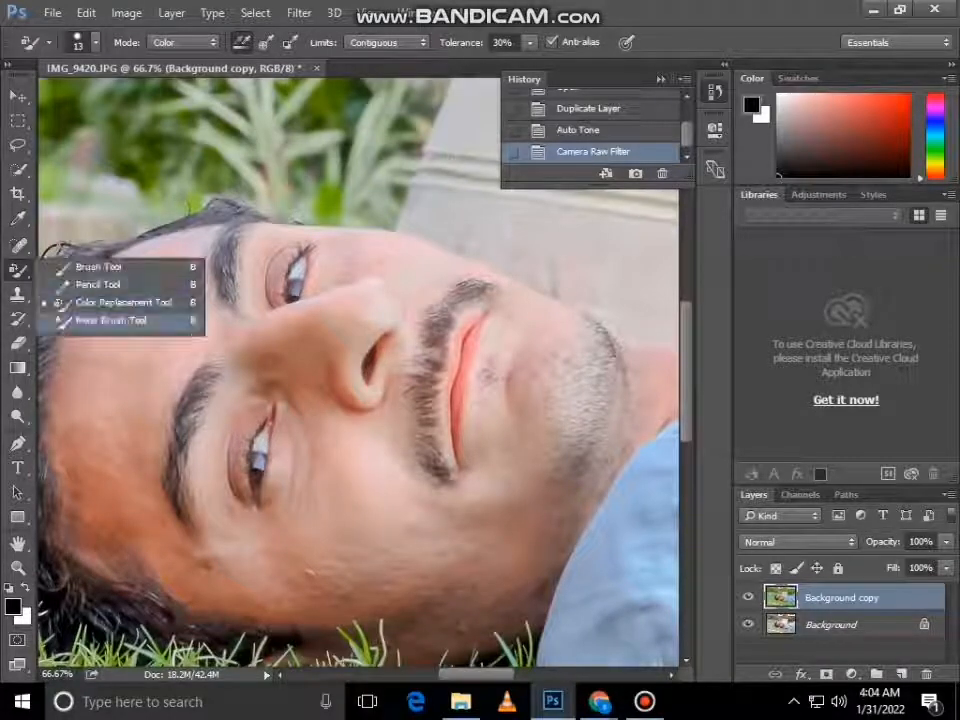
left_click(110, 319)
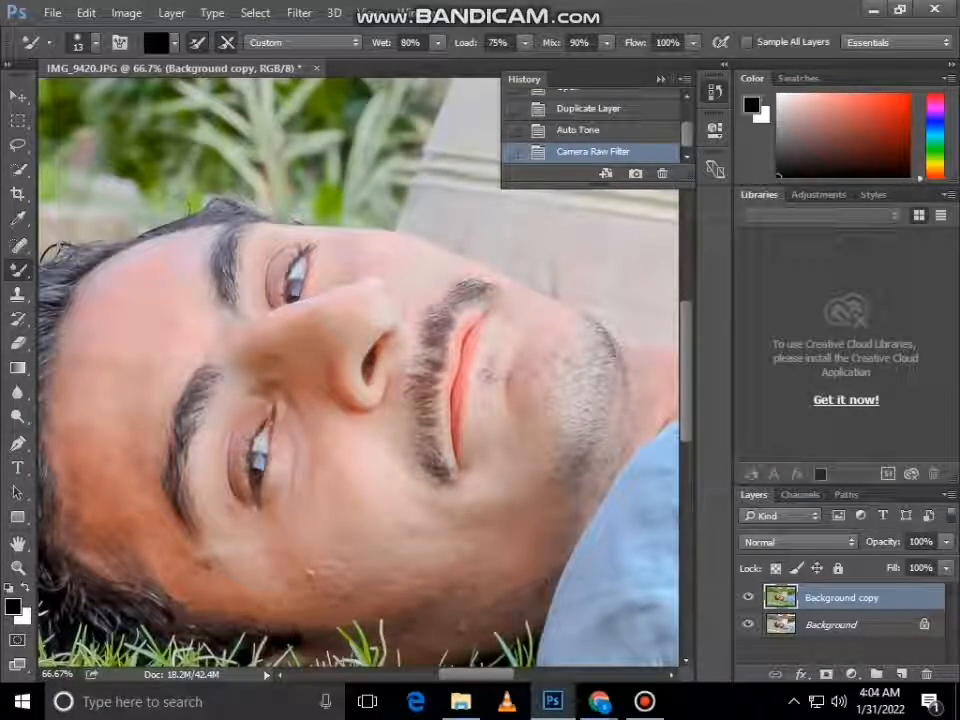
Step: Turn off loading the Mixer Brush after each stroke and set Wet to 18%, Load to 13% and Flow to 98%
left_click(198, 42)
left_click(438, 43)
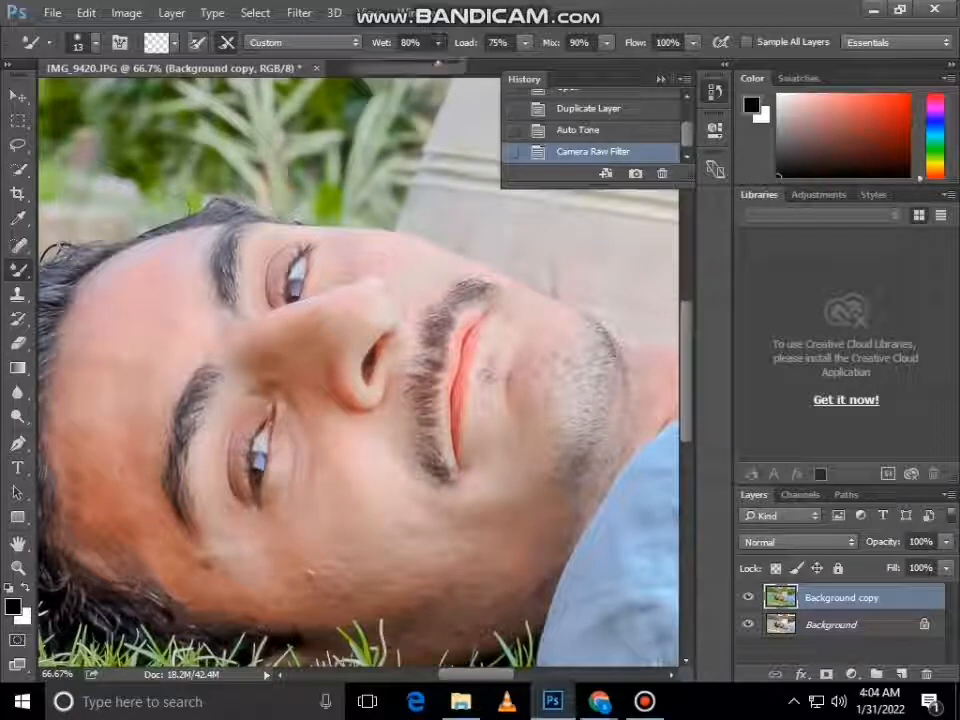
left_click_drag(438, 65, 379, 65)
left_click_drag(525, 43, 464, 62)
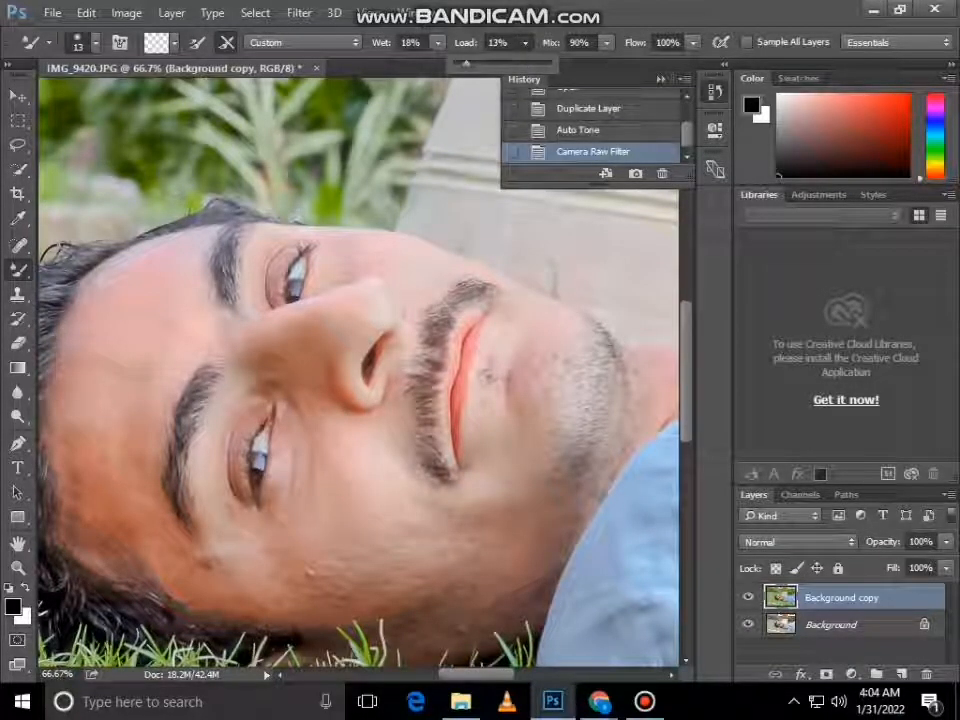
left_click_drag(693, 43, 691, 63)
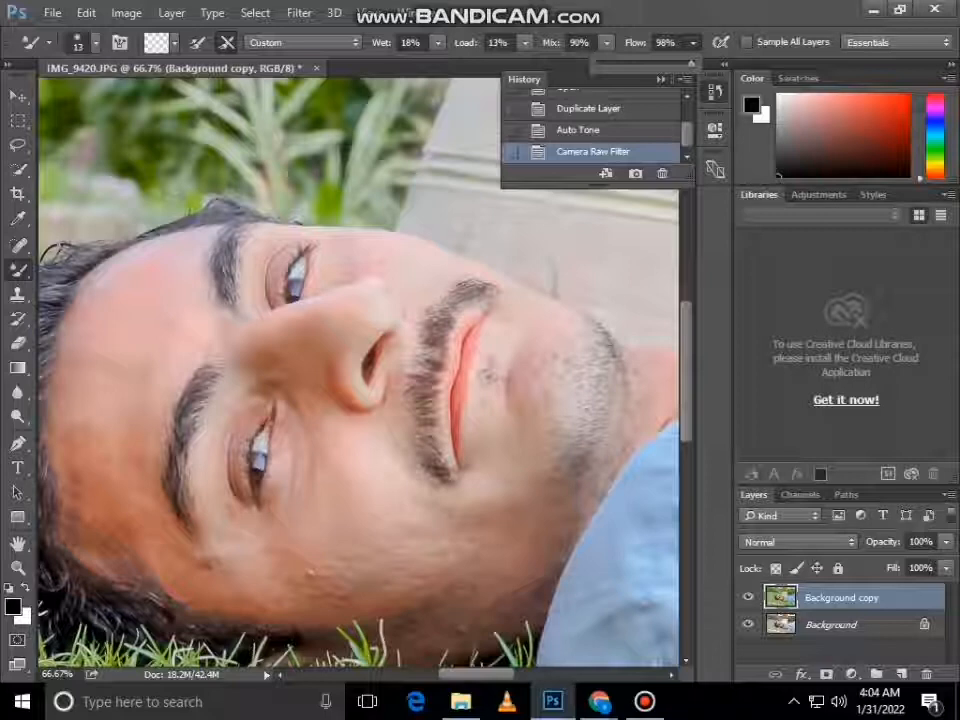
Step: Set the Mixer Brush size to 96 px and smooth the forehead skin up to the hairline
right_click(127, 306)
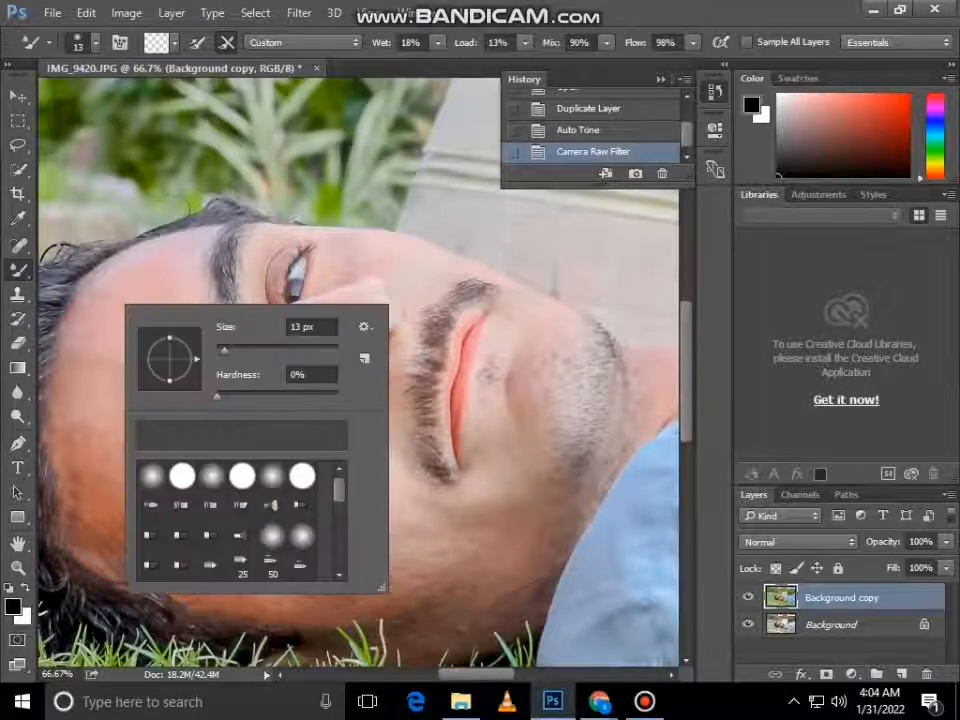
left_click(272, 349)
key("Return")
left_click_drag(64, 280, 84, 410)
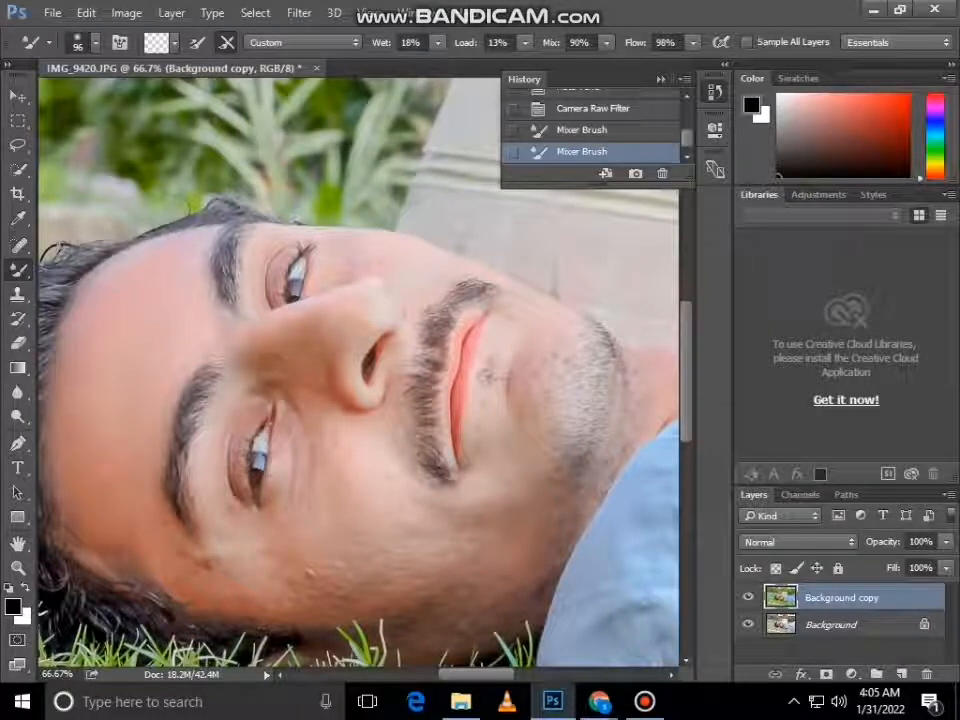
left_click_drag(88, 512, 118, 548)
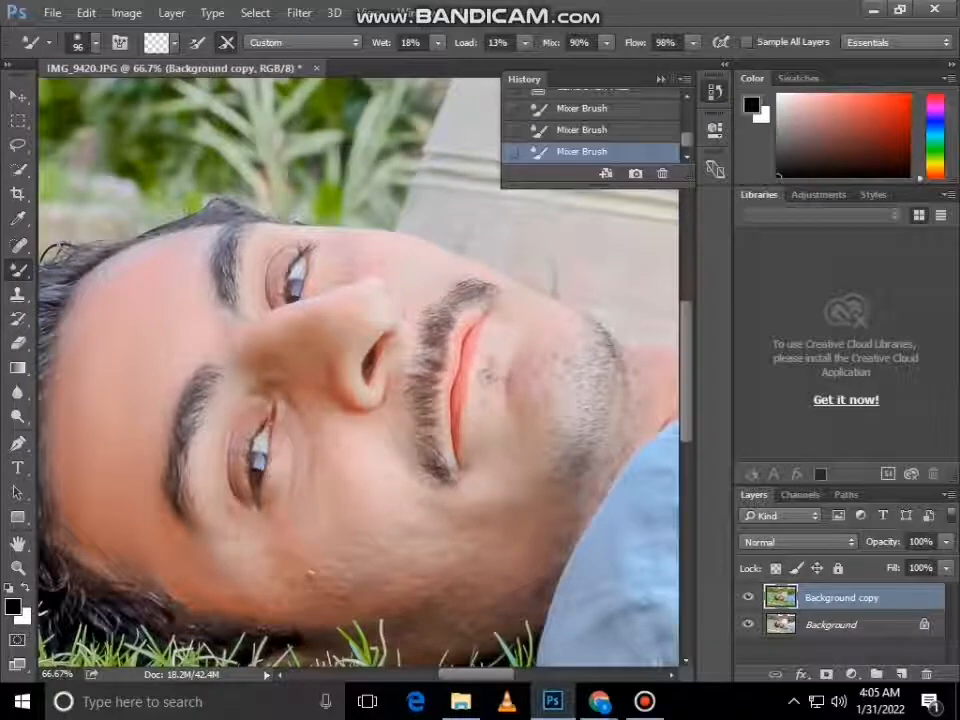
Step: Set the Mixer Brush to 99 px with 12% hardness and smooth the skin on the lower cheek, jaw and chin
scroll(380, 382, "down", 4)
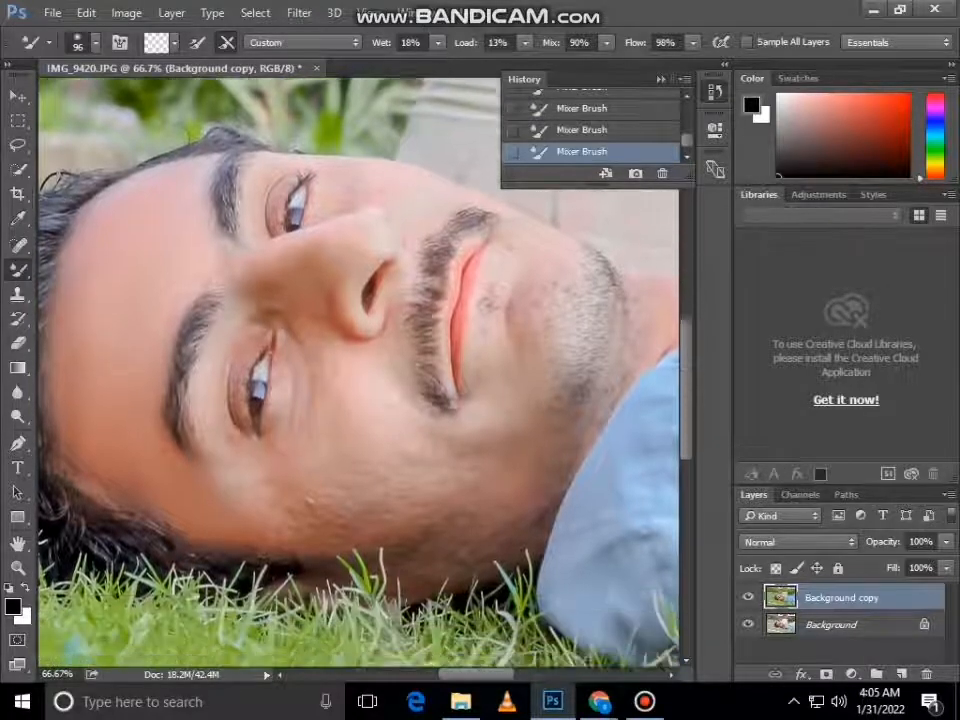
right_click(380, 382)
key("Tab")
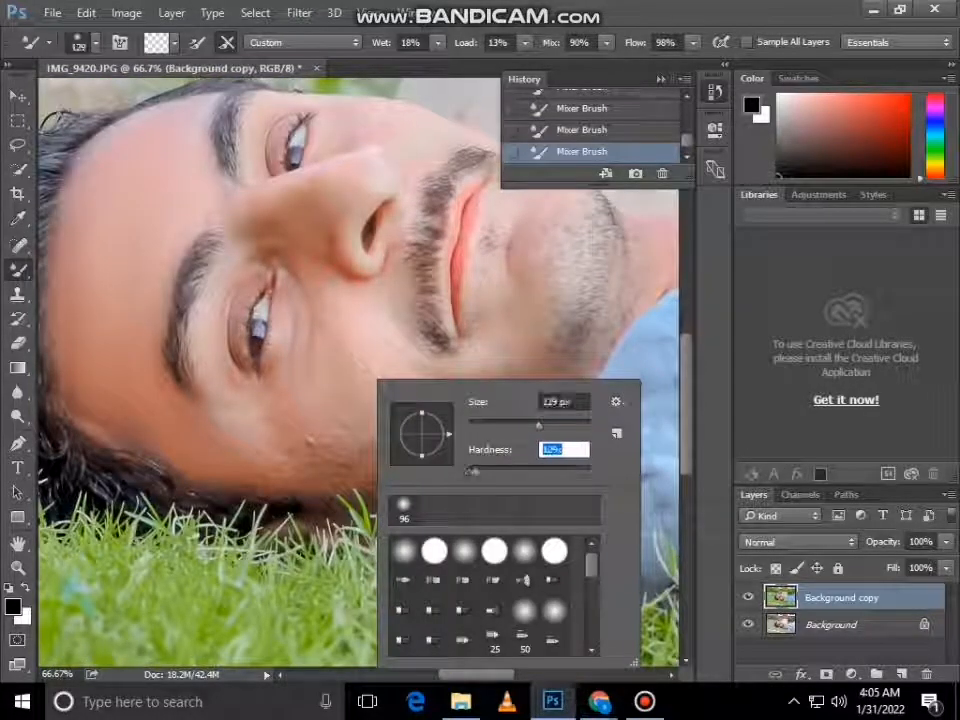
left_click_drag(538, 426, 527, 426)
key("Return")
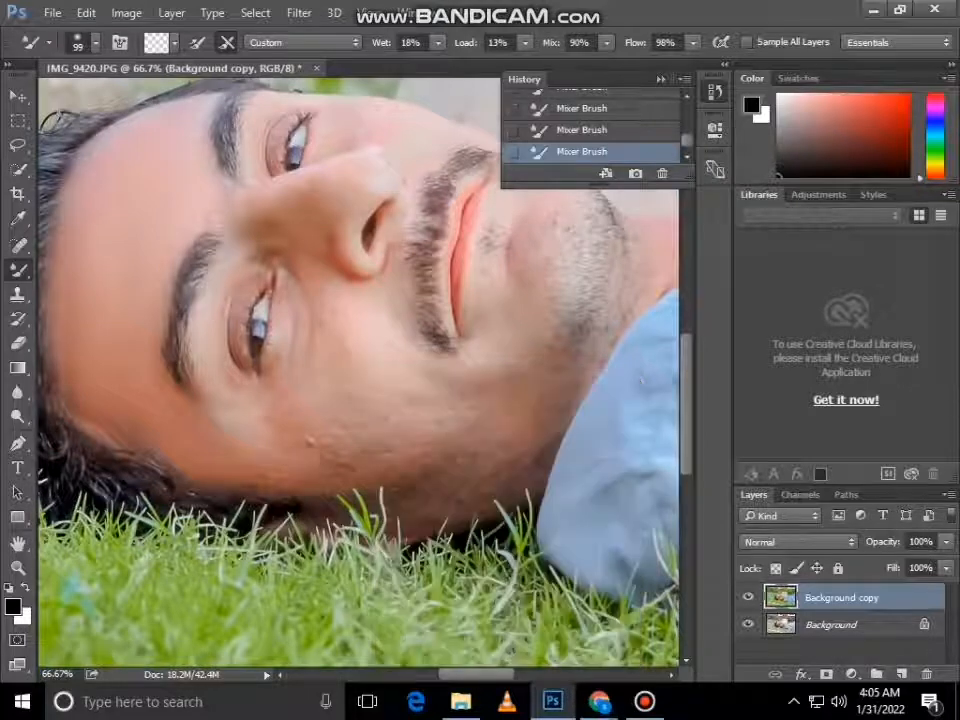
left_click_drag(308, 440, 342, 432)
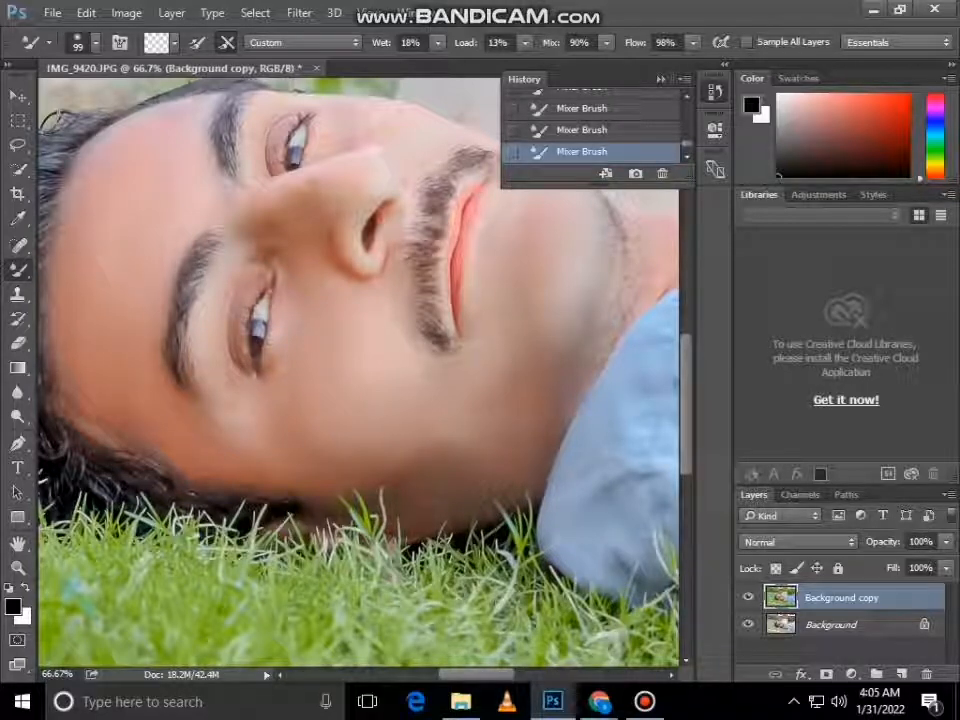
Step: Reduce the Mixer Brush size to 72 px and smooth the skin around the upper eye
scroll(308, 302, "up", 3)
right_click(308, 302)
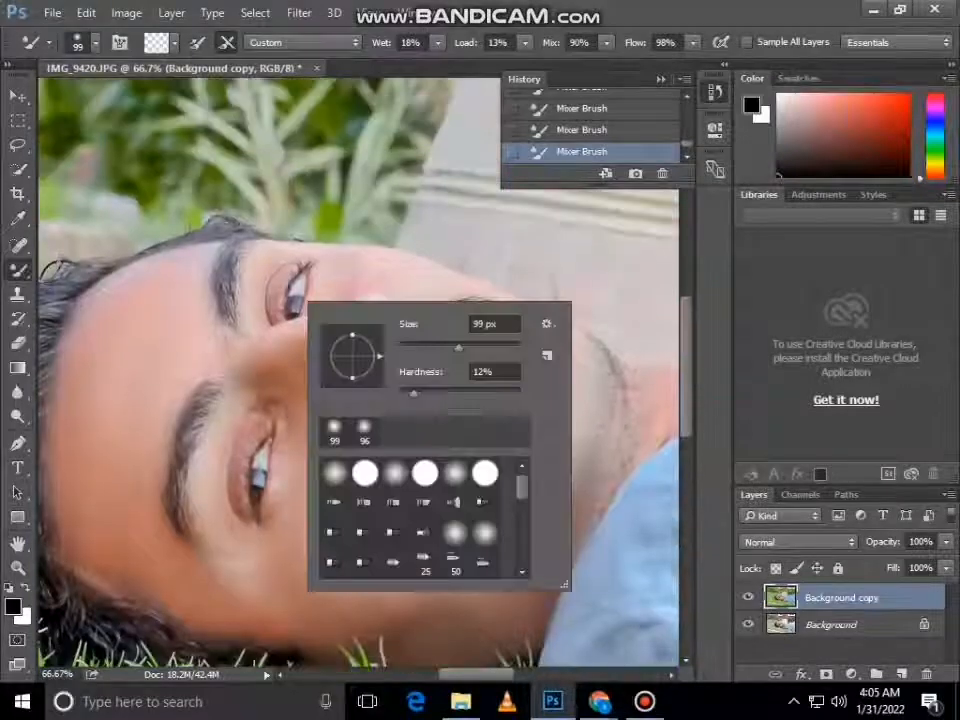
left_click_drag(459, 347, 443, 347)
key("Return")
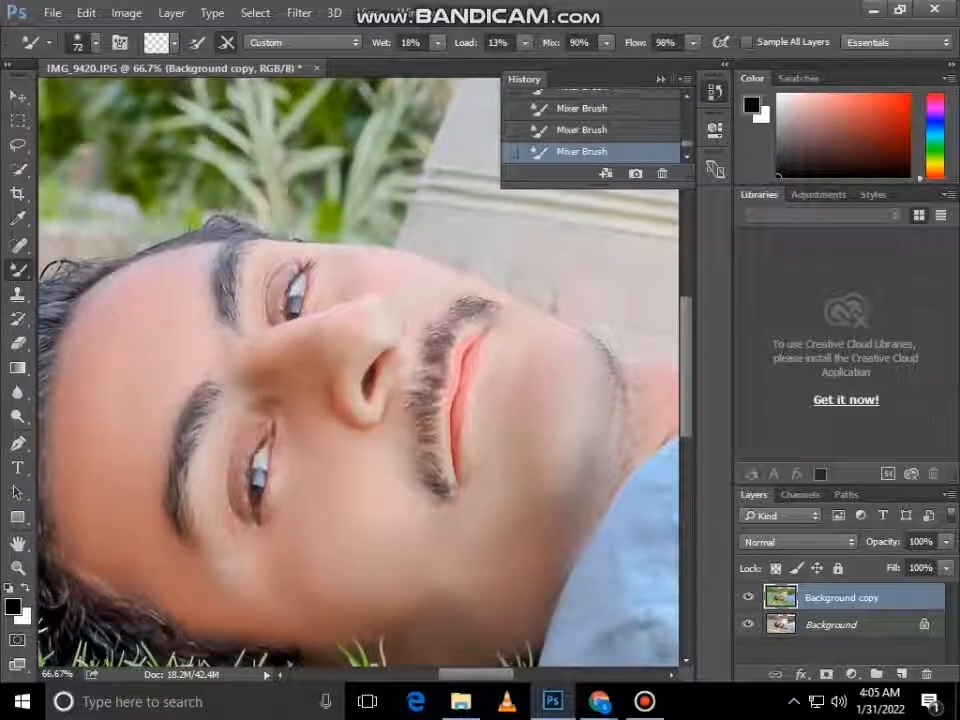
left_click_drag(261, 296, 287, 261)
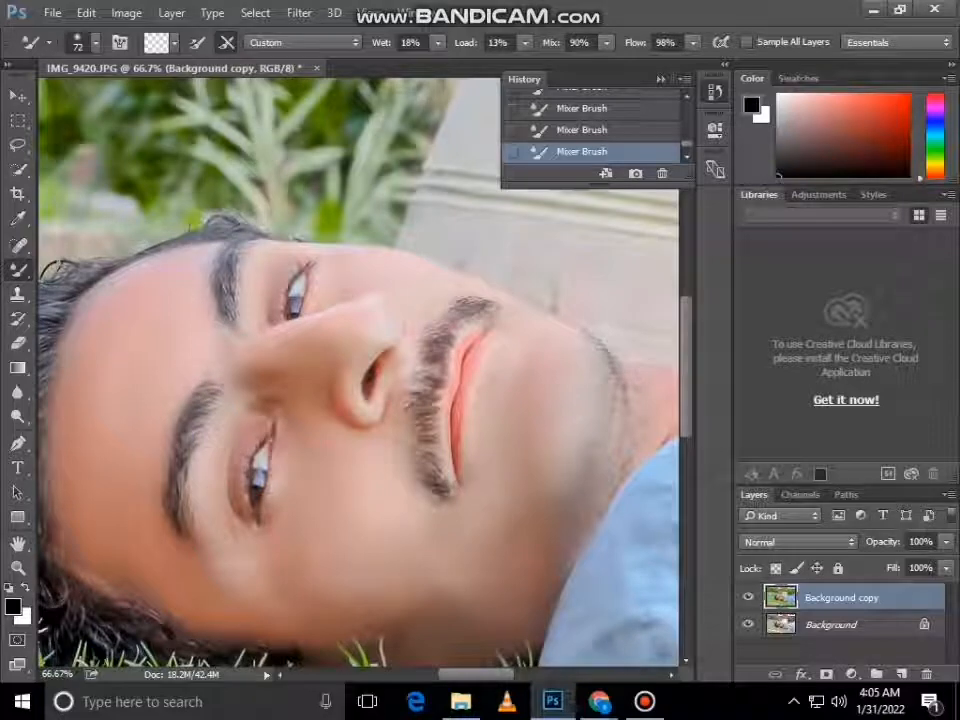
Step: Fit the whole photo in view and apply Auto Tone to the Background copy layer
left_click_drag(477, 675, 507, 675)
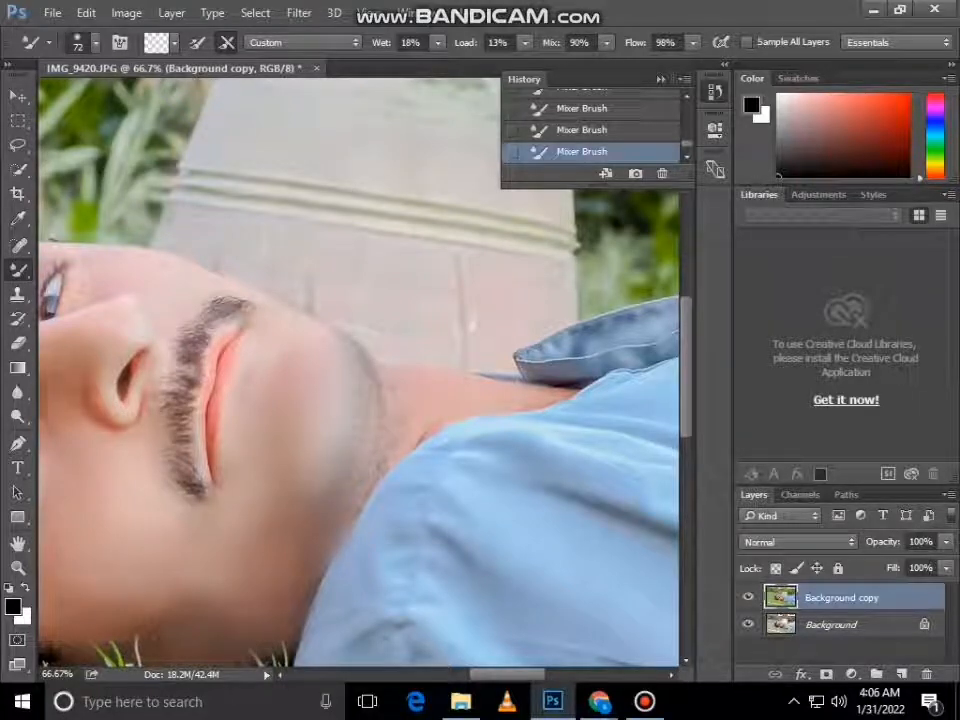
key("z")
right_click(160, 378)
left_click(204, 391)
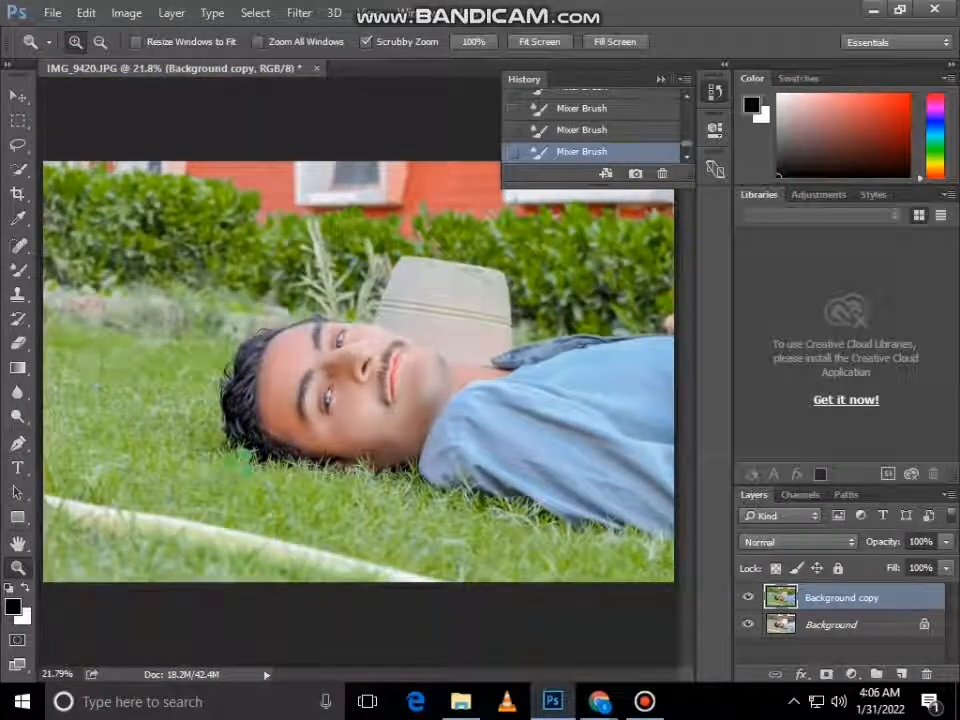
key("ctrl+shift+l")
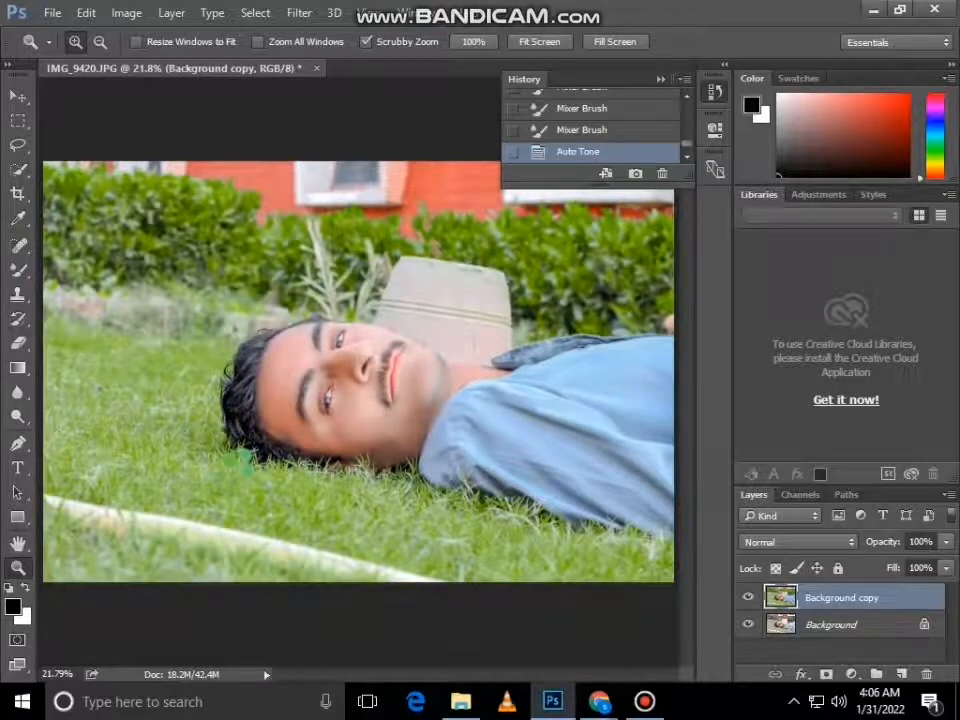
Step: Crop a thin strip off the photo's right edge and crop the top to remove most of the red wall
left_click(18, 194)
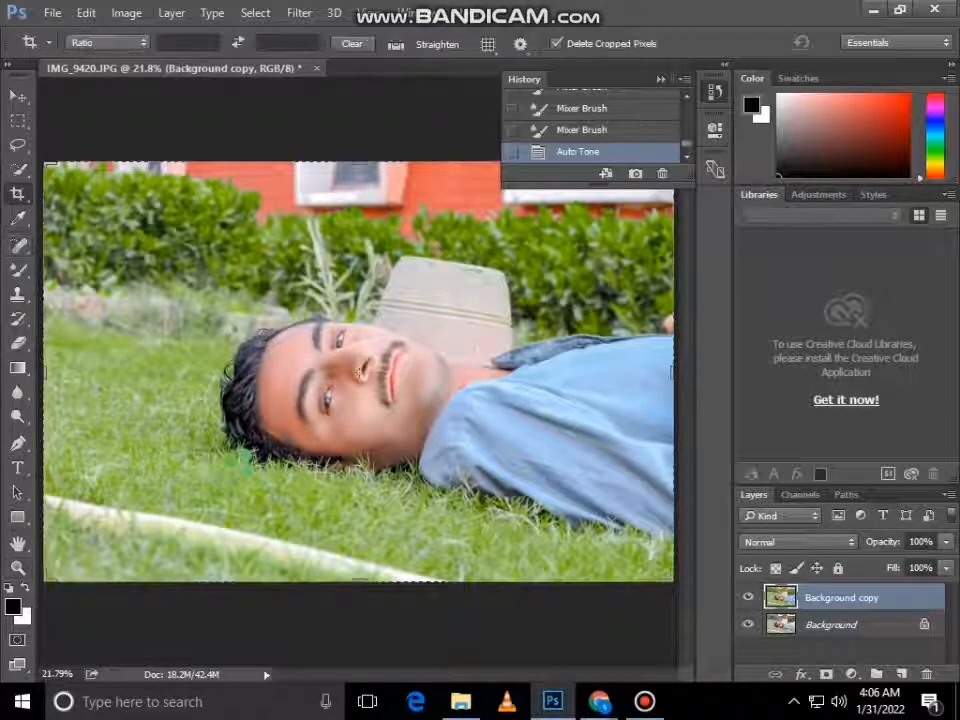
left_click_drag(673, 372, 664, 372)
key("Return")
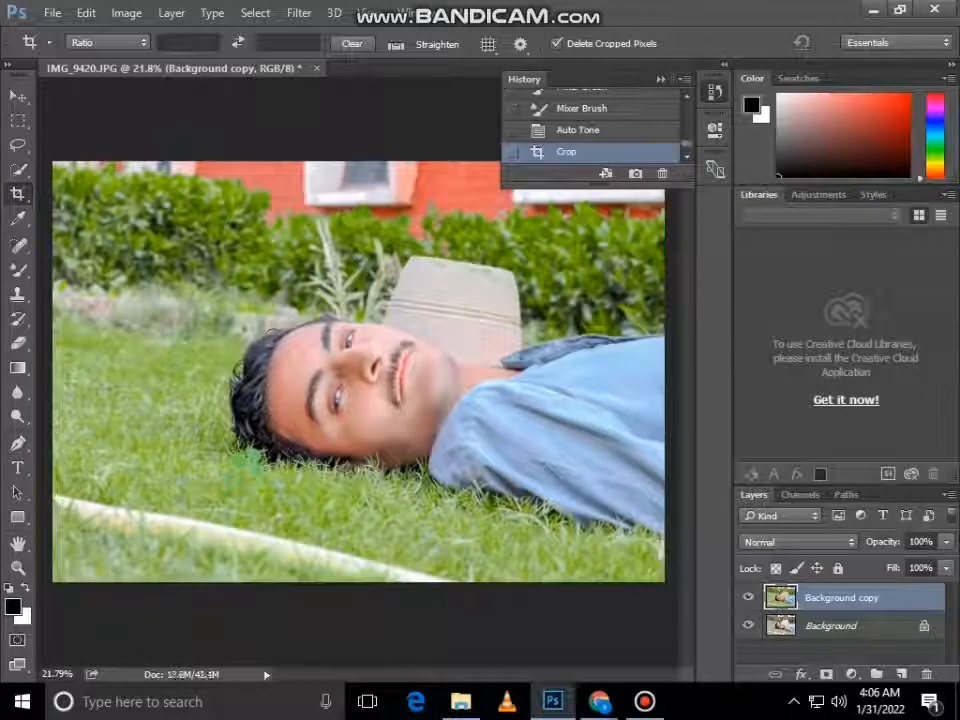
key("Return")
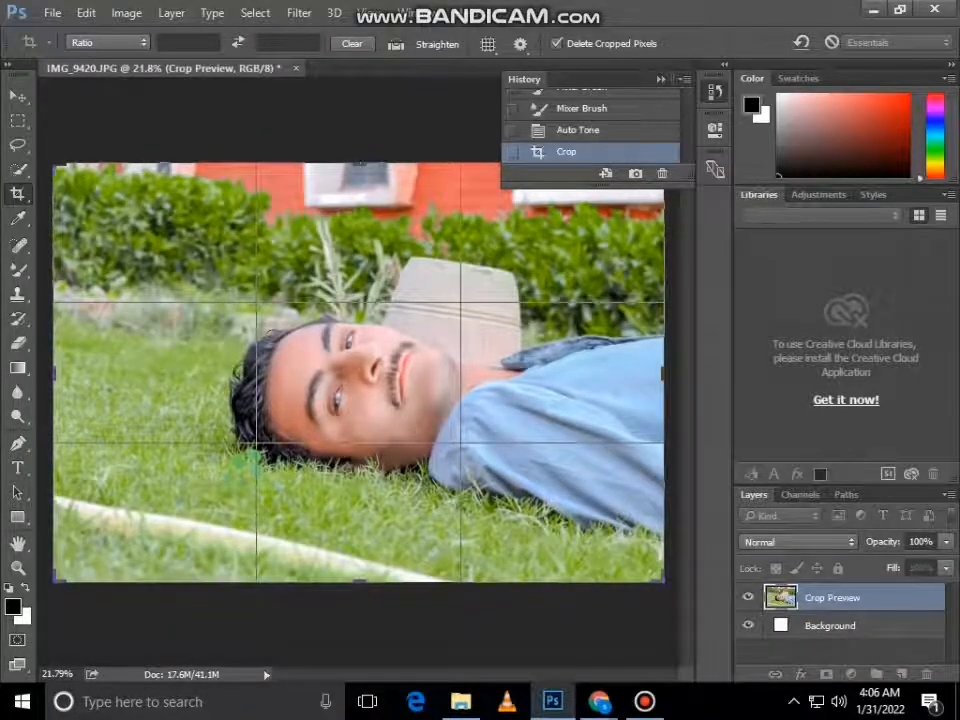
left_click_drag(360, 164, 360, 194)
key("Return")
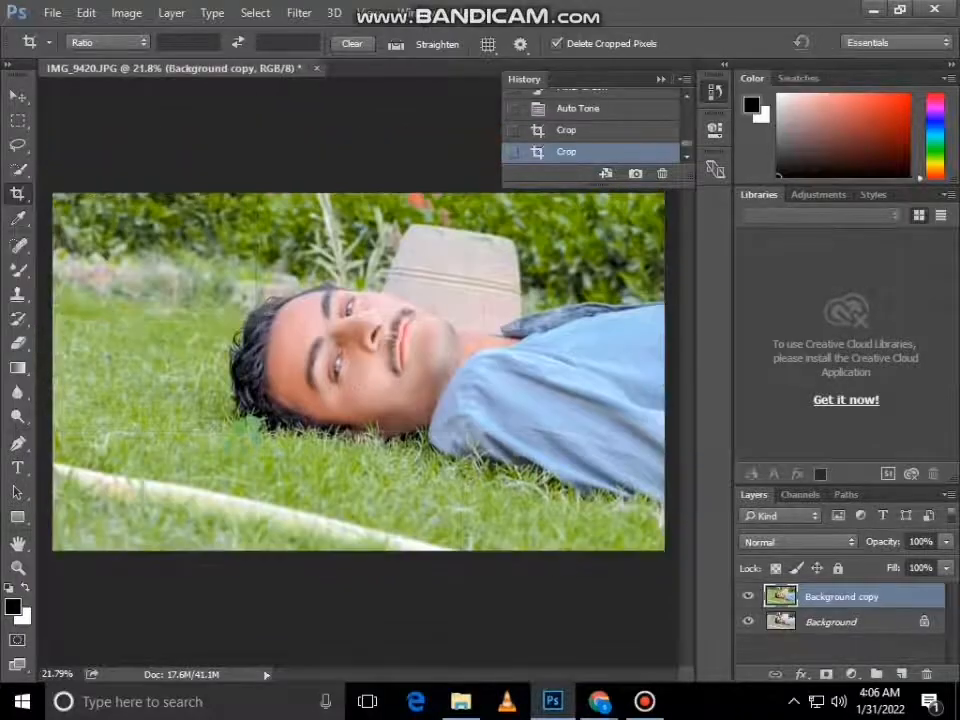
left_click(460, 701)
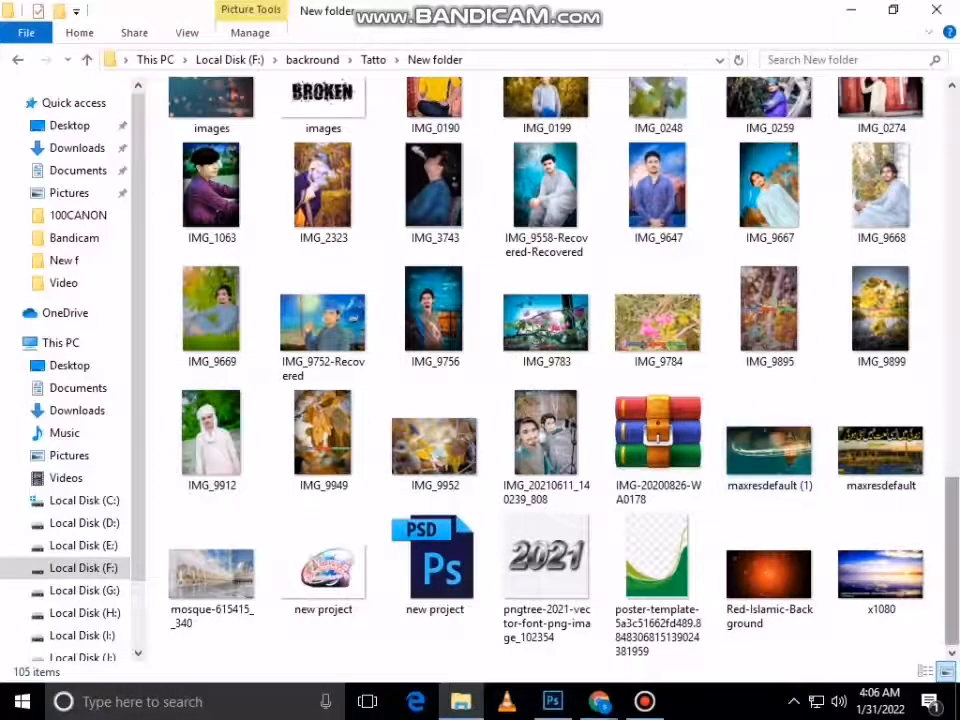
scroll(760, 530, "up", 10)
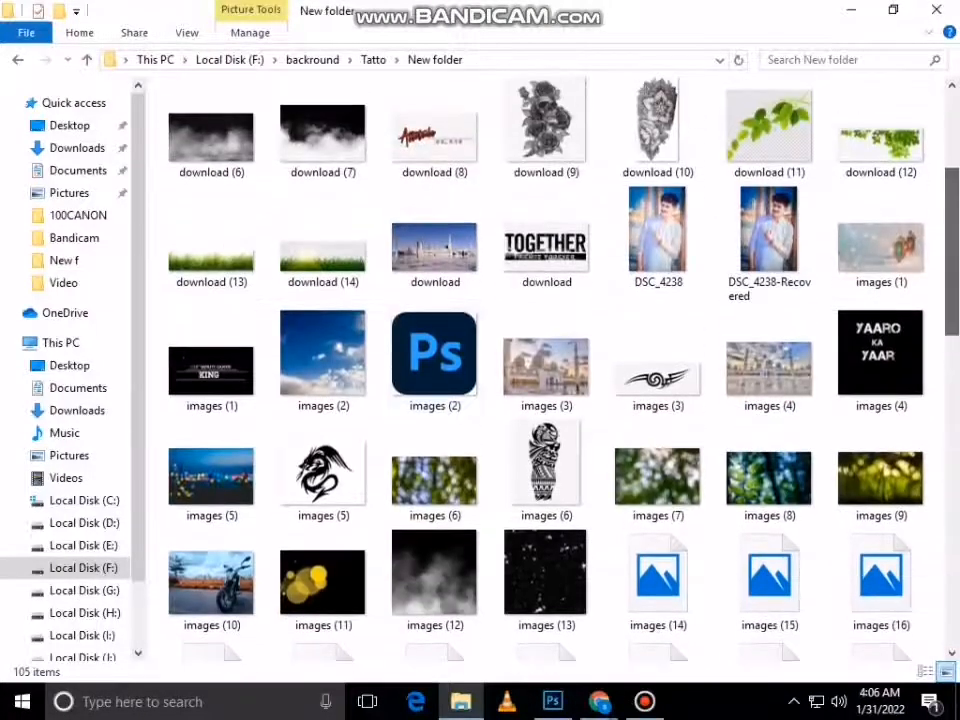
left_click_drag(211, 240, 262, 430)
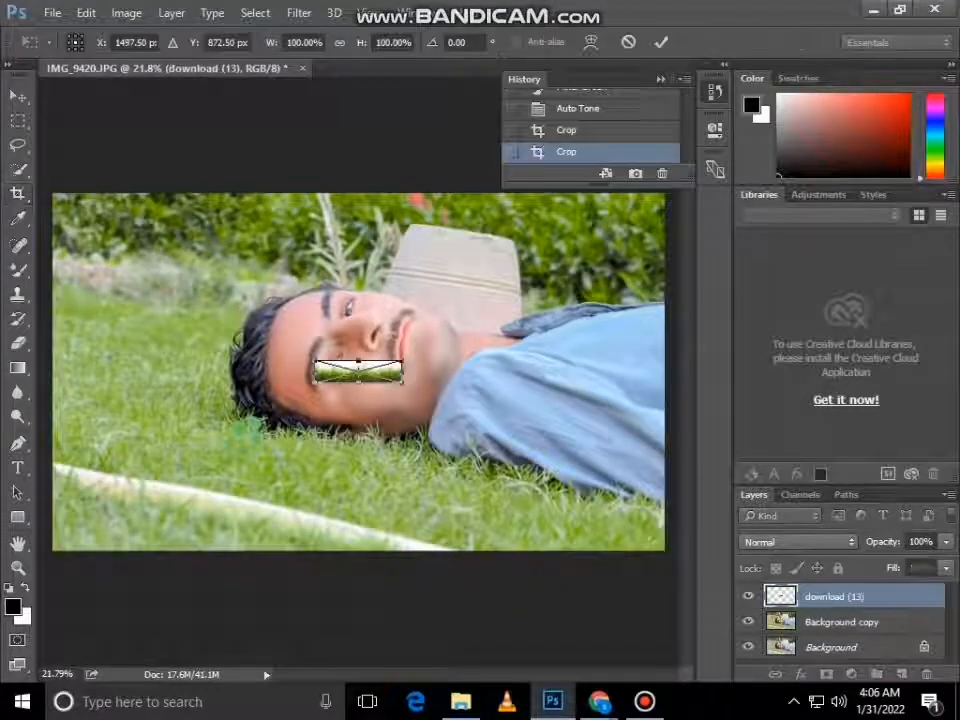
key("Escape")
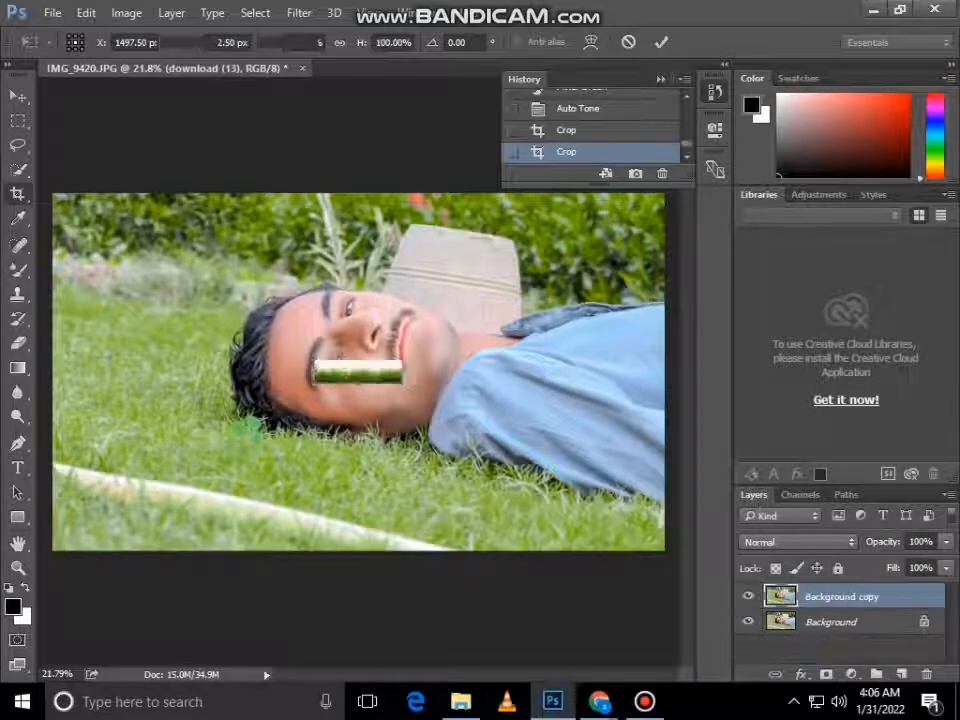
Step: Switch to File Explorer, go up to Local Disk (F:), refresh it and reopen the backround folder
key("alt+Tab")
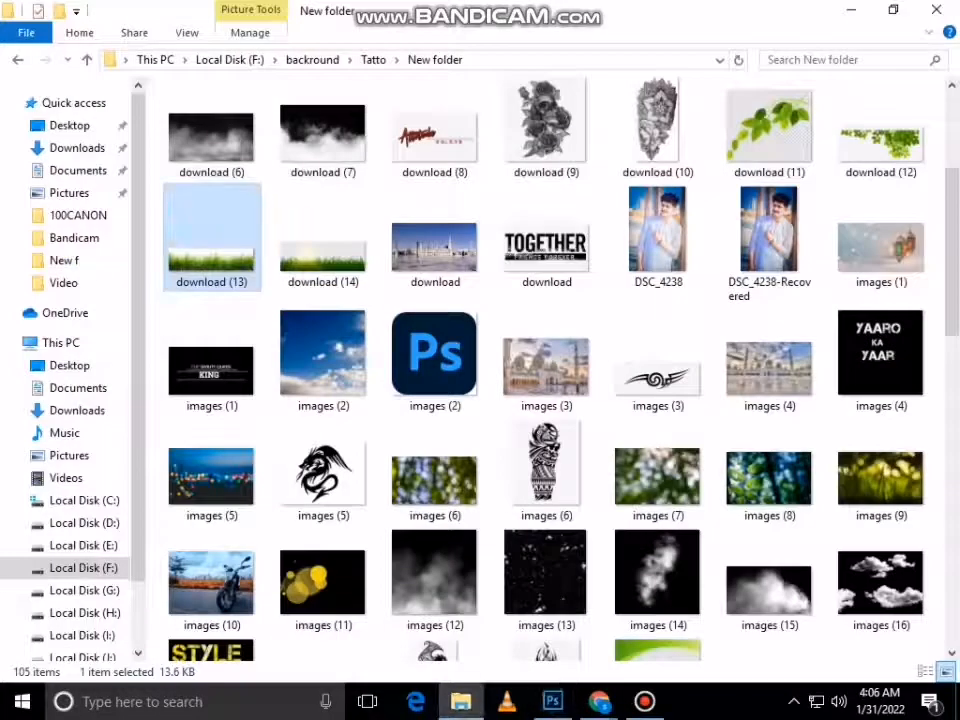
key("BackSpace")
key("BackSpace")
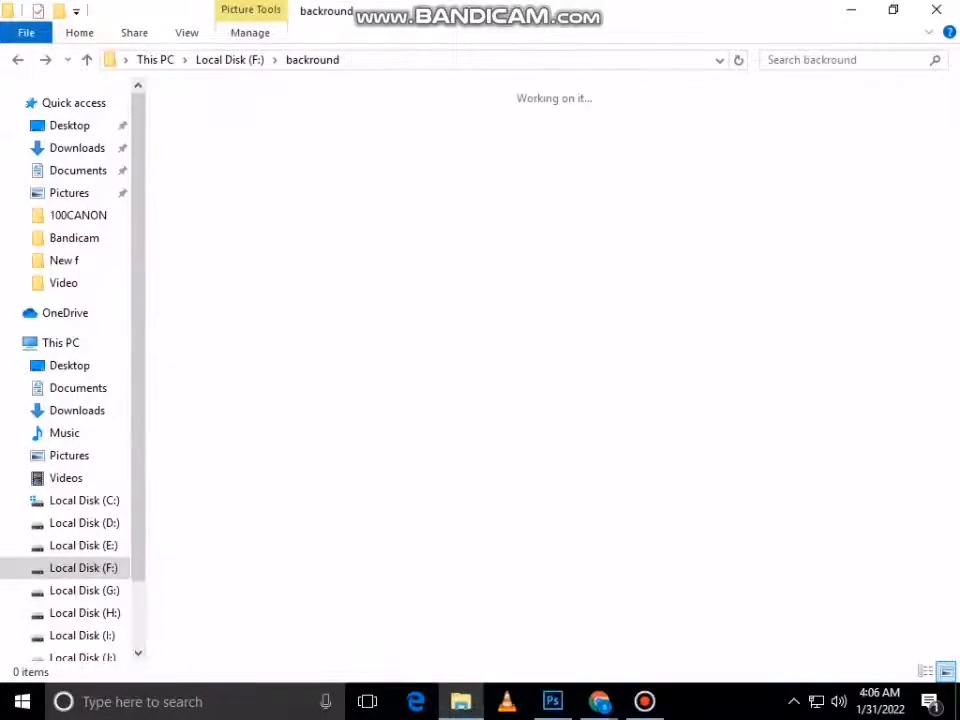
key("BackSpace")
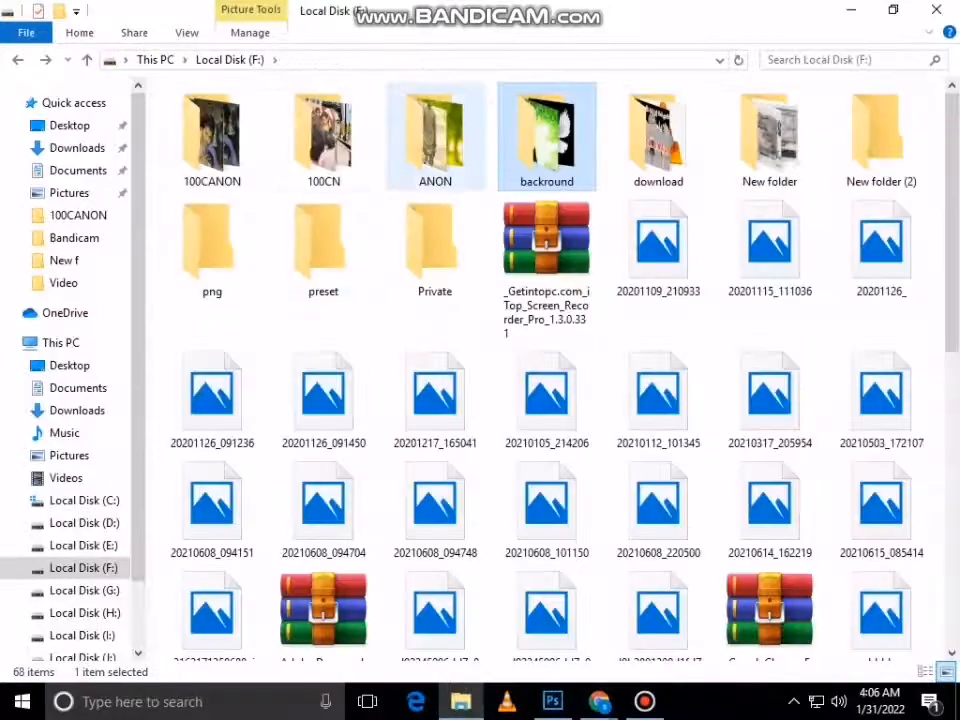
right_click(351, 336)
left_click(405, 411)
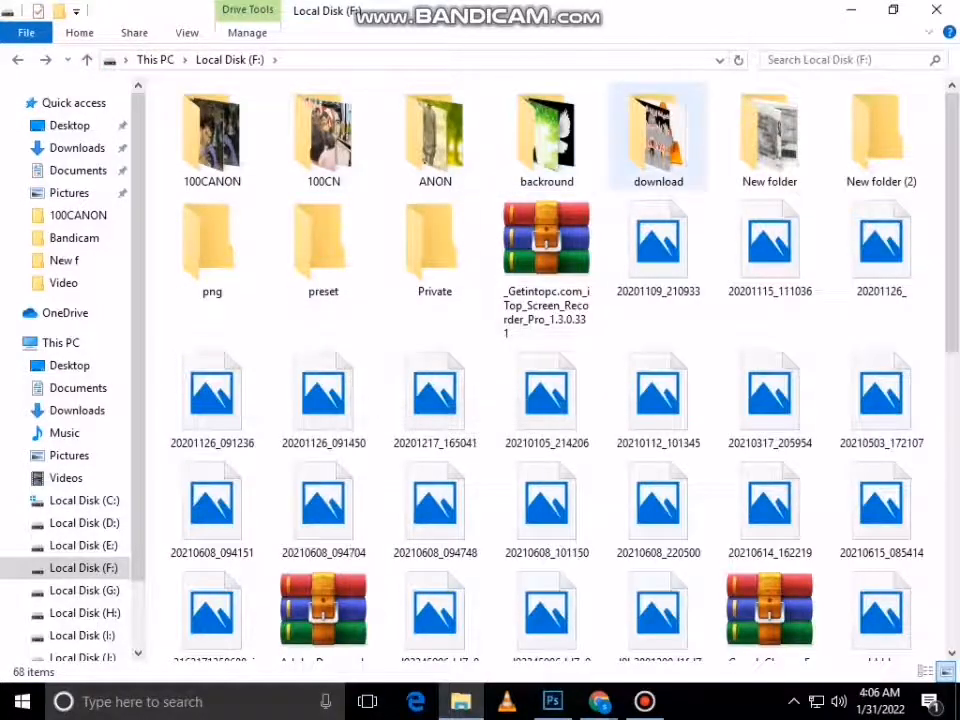
double_click(547, 137)
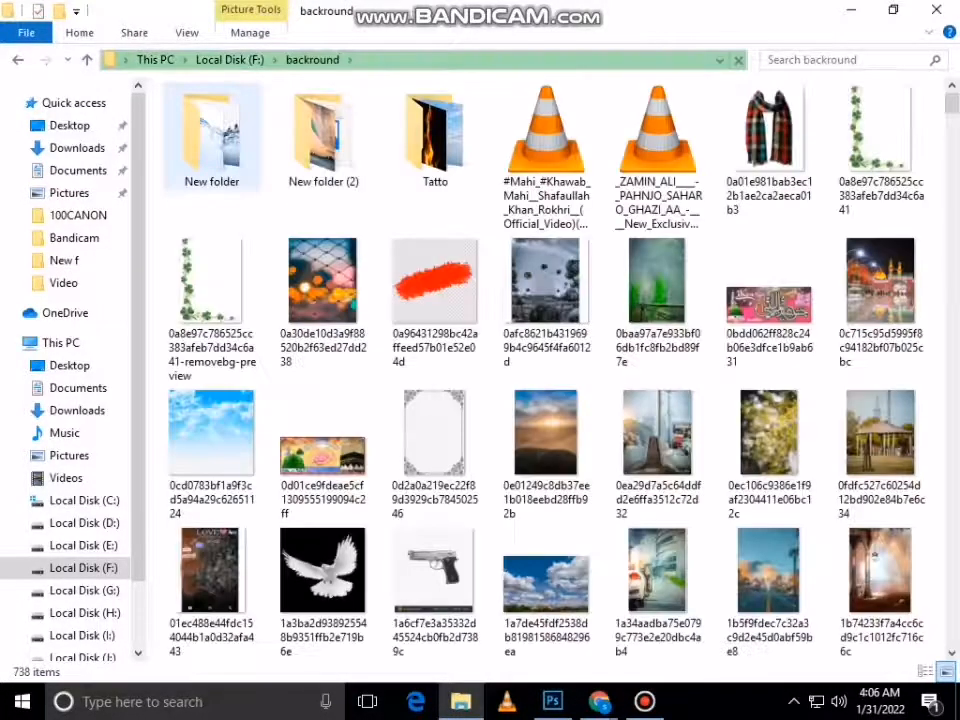
Step: Open New folder (2) inside backround and place the flower-and-grass image images__28_-removebg-preview into the IMG_9420.JPG document in Photoshop
double_click(212, 137)
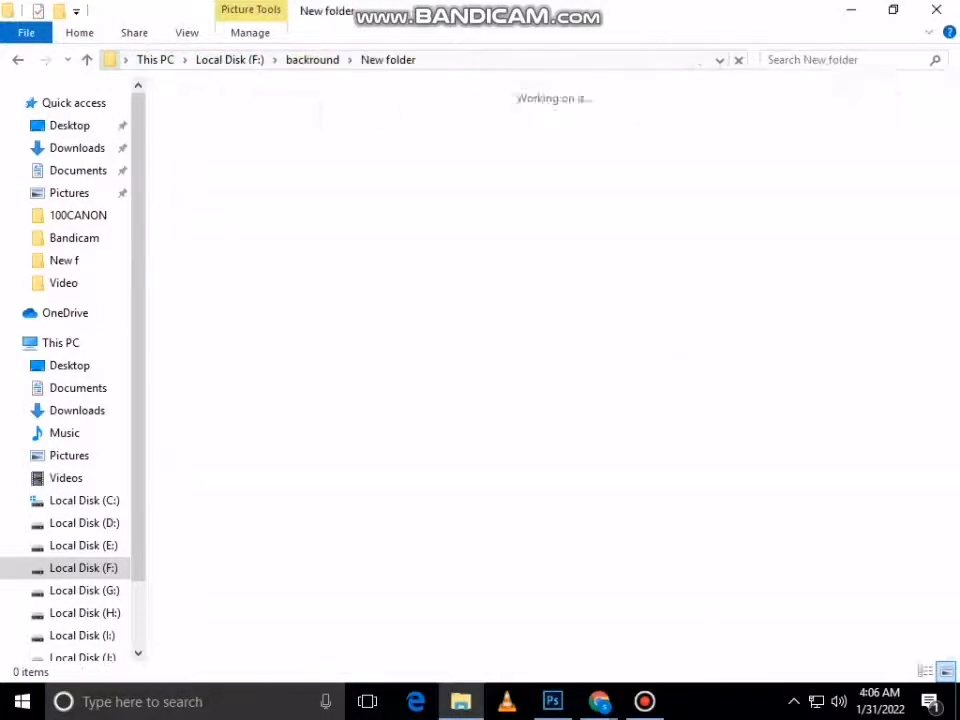
key("BackSpace")
double_click(322, 137)
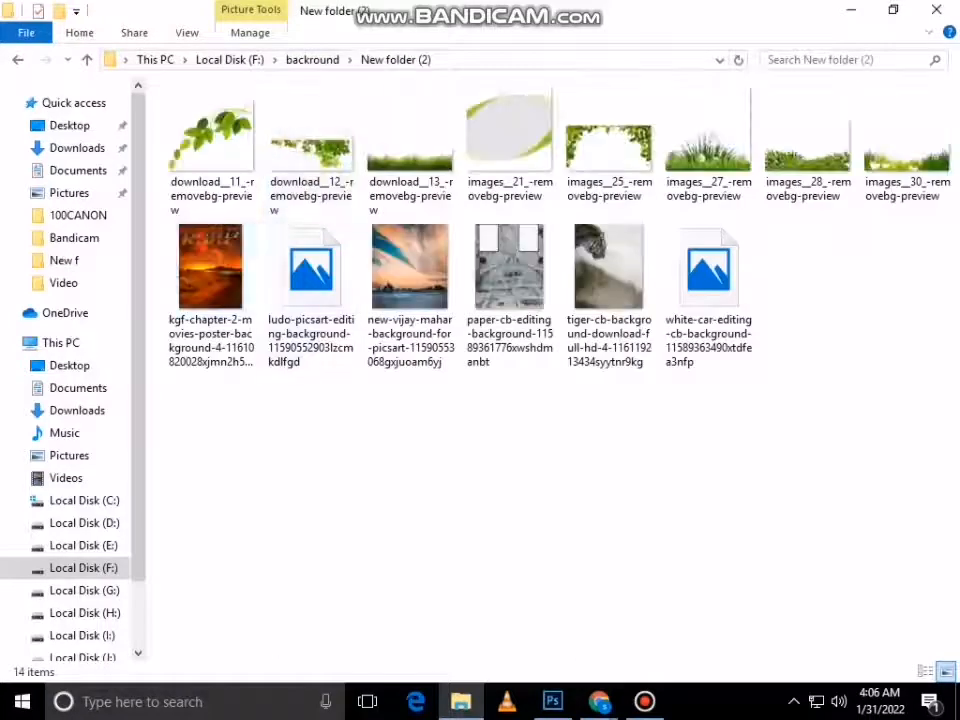
mouse_move(439, 144)
left_mouse_down()
mouse_move(416, 240)
mouse_move(432, 150)
left_mouse_up()
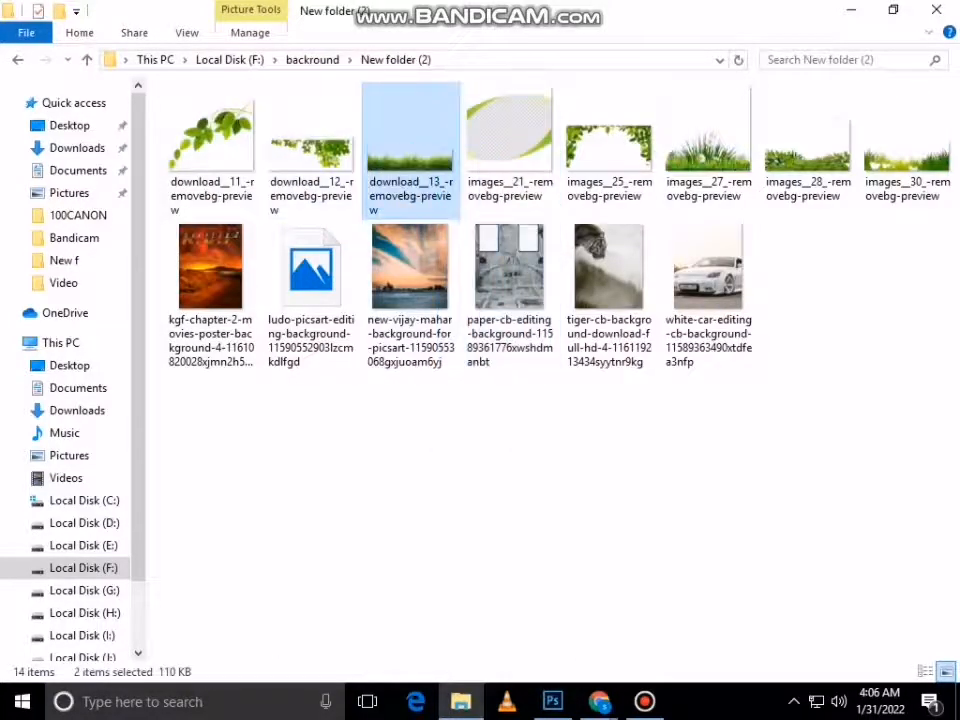
left_click_drag(807, 158, 250, 430)
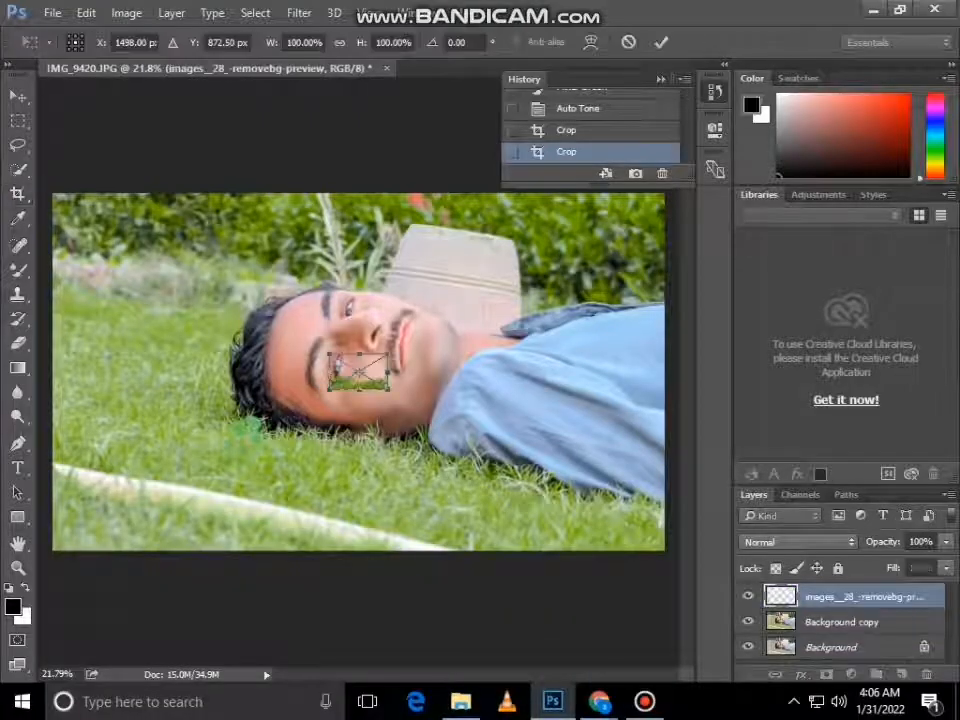
Step: Stretch the flower-and-grass overlay to 1065.63% width and 860.57% height, align it along the photo's bottom edge and commit the placement
left_click_drag(329, 388, 40, 549)
left_click_drag(387, 452, 665, 424)
left_click_drag(352, 354, 352, 345)
left_click_drag(352, 549, 352, 580)
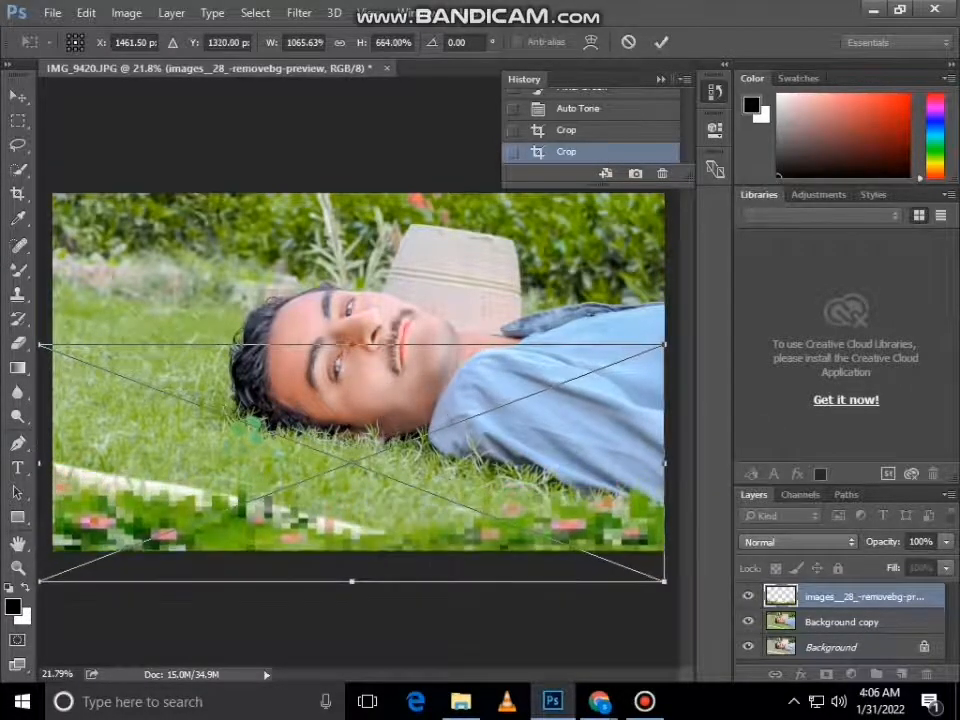
left_click_drag(352, 345, 352, 274)
left_click_drag(367, 436, 367, 404)
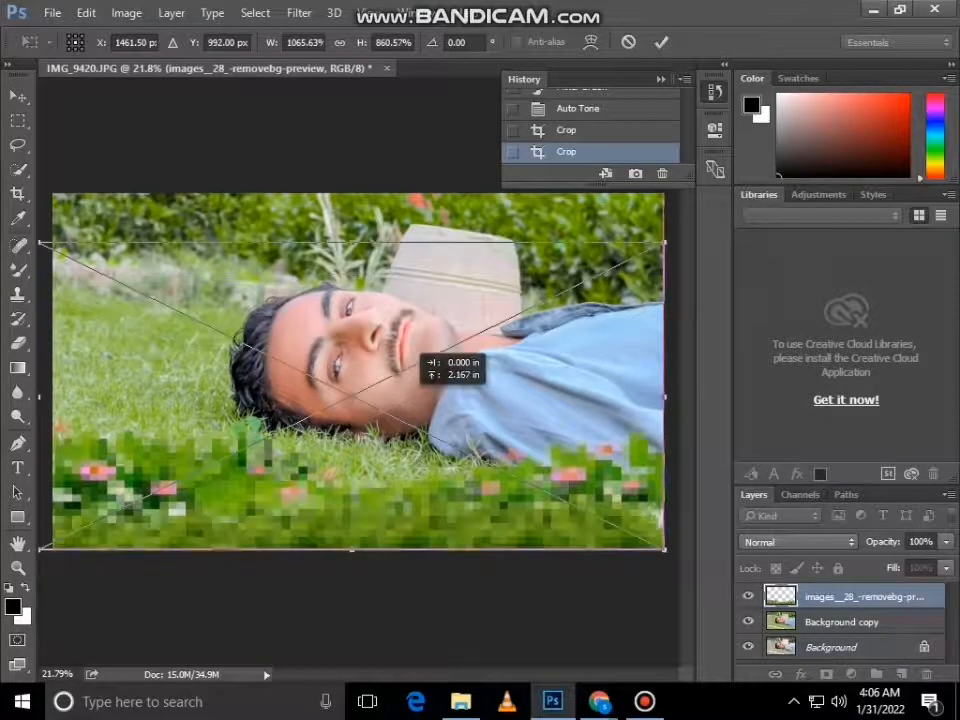
key("Return")
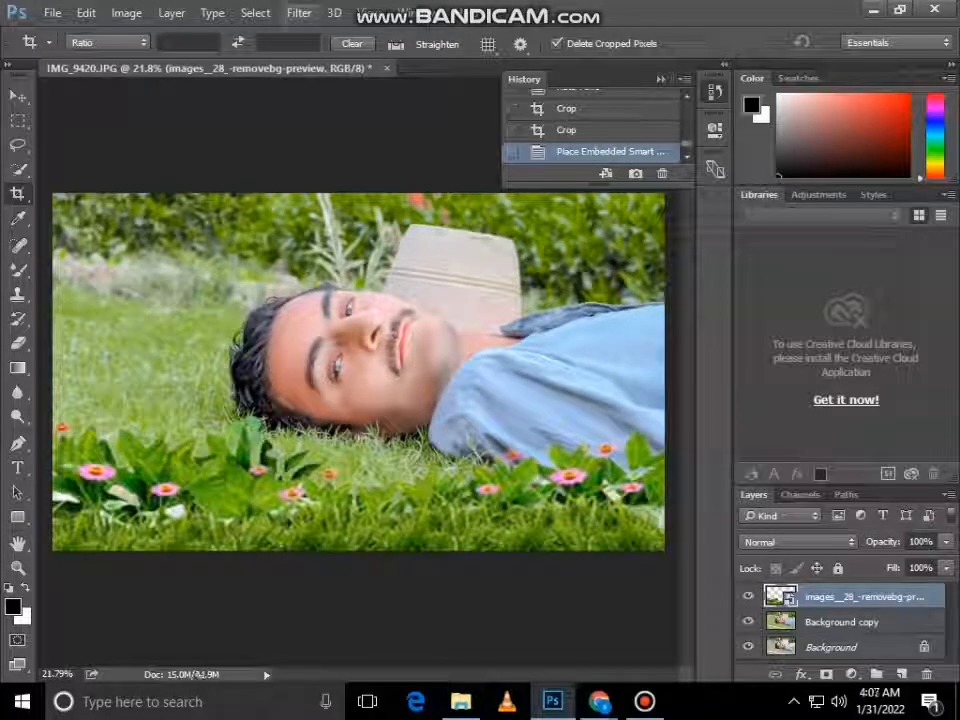
Step: Apply a Gaussian Blur with a 29.1 px radius to the flower-and-grass overlay layer
left_click(299, 12)
mouse_move(310, 220)
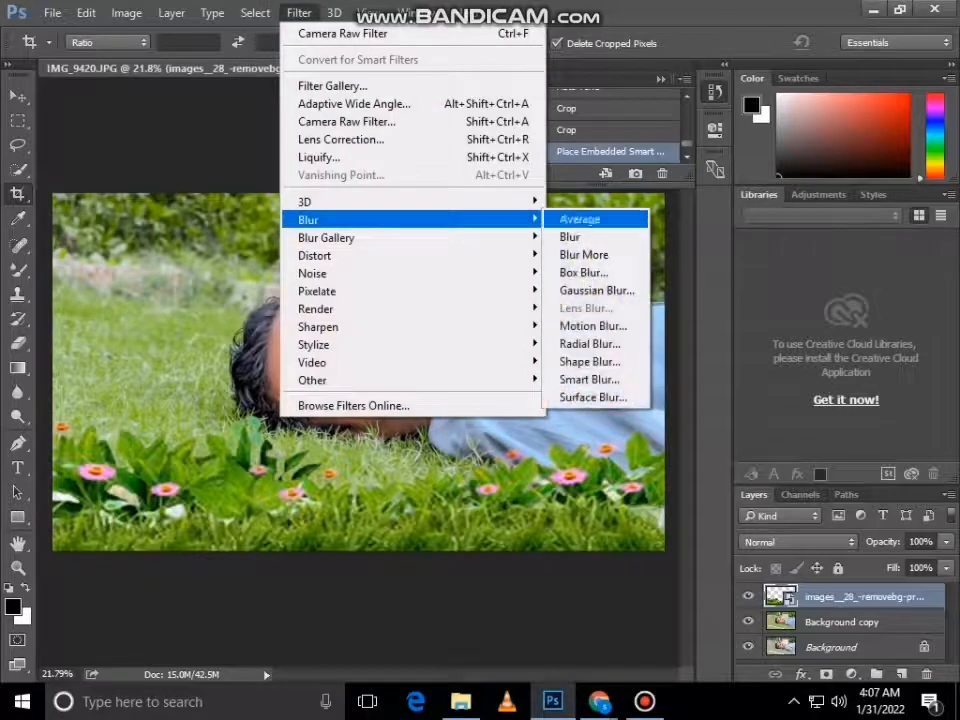
left_click(596, 290)
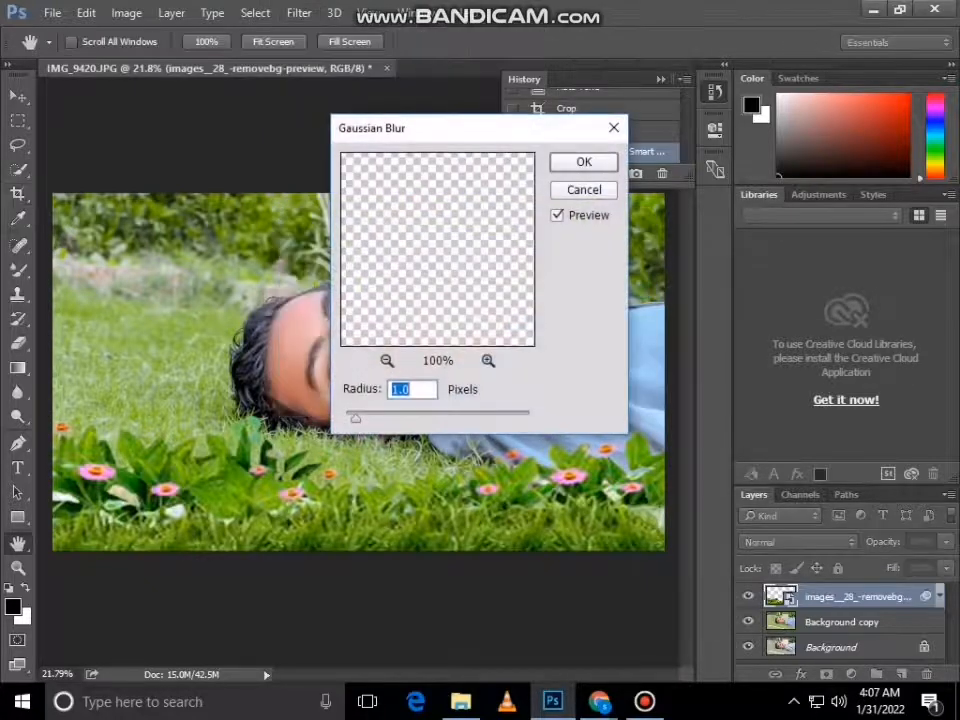
mouse_move(355, 417)
left_mouse_down()
mouse_move(442, 417)
mouse_move(432, 418)
left_mouse_up()
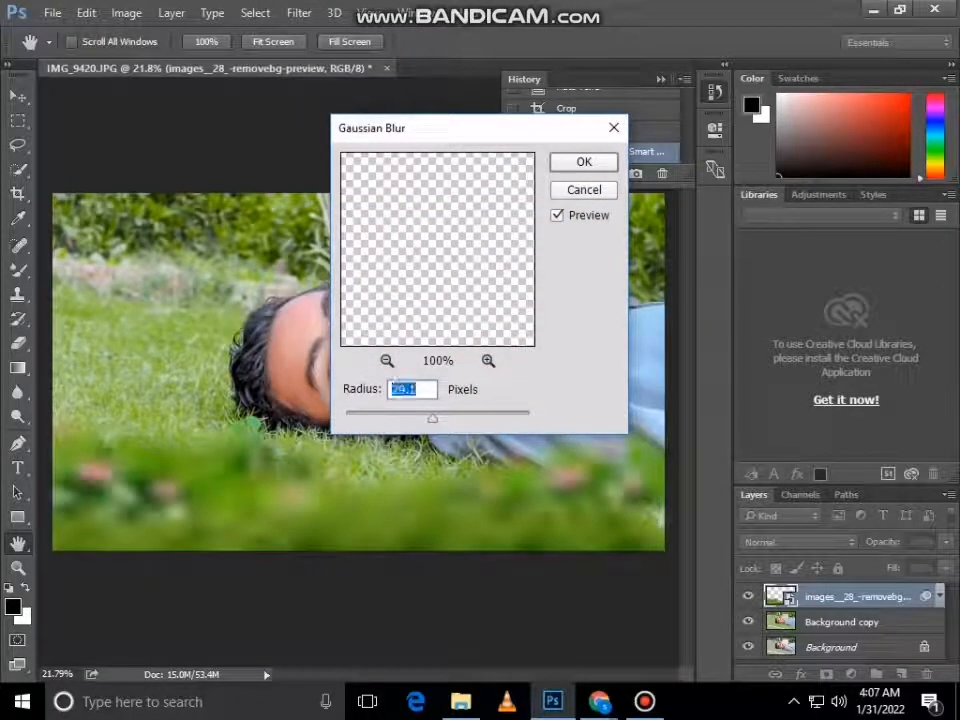
left_click(584, 162)
Step: Merge the blurred flower-and-grass overlay layer with the Background copy layer
left_click(18, 169)
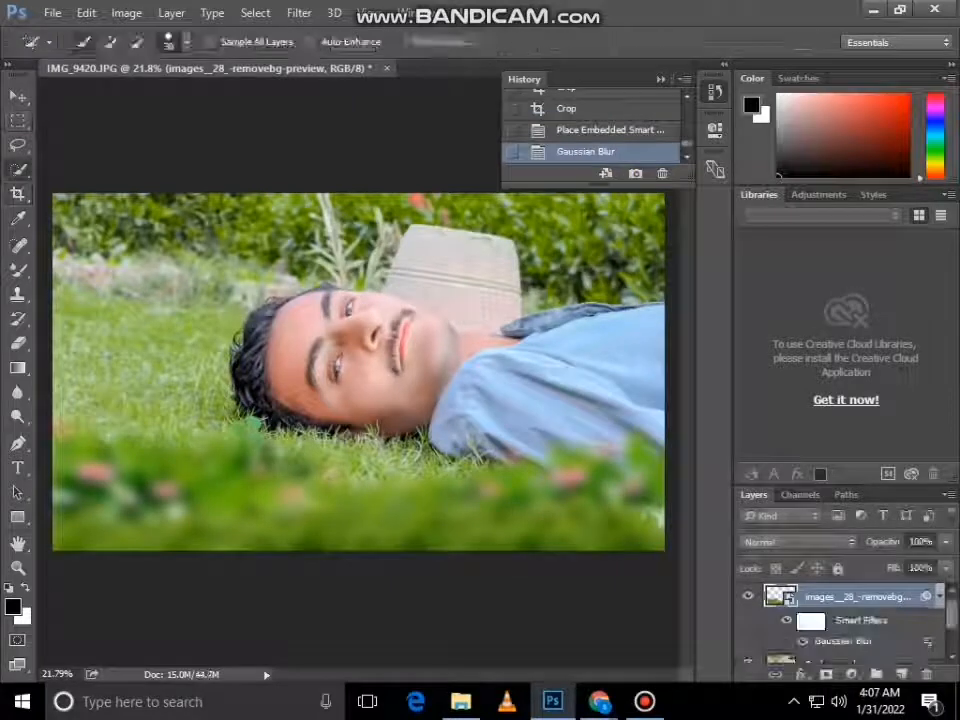
scroll(848, 622, "down", 2)
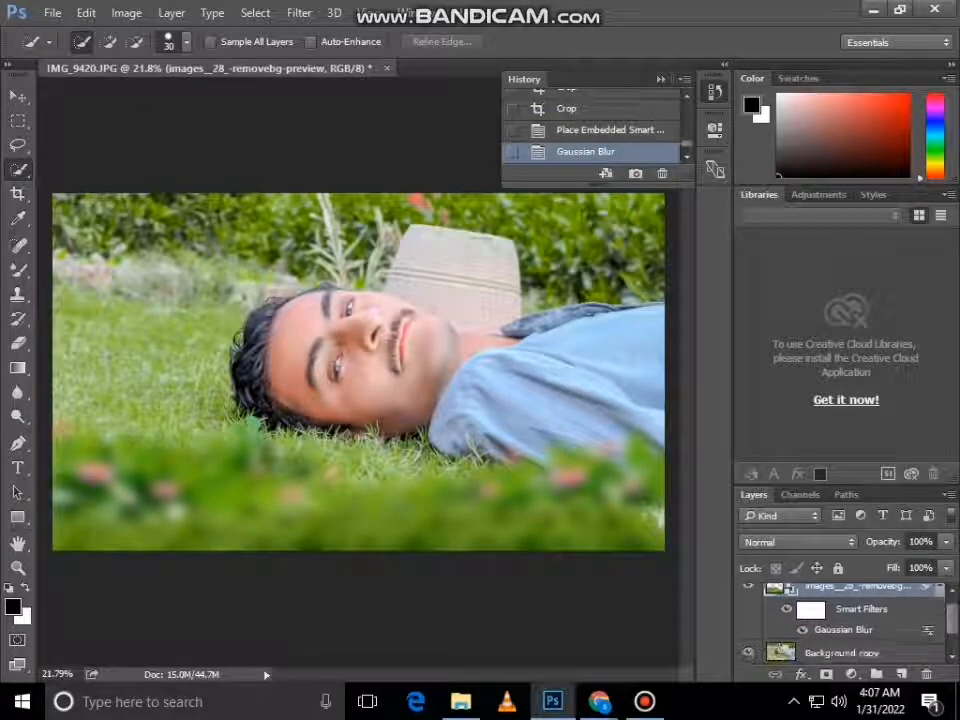
left_click(845, 637, "ctrl")
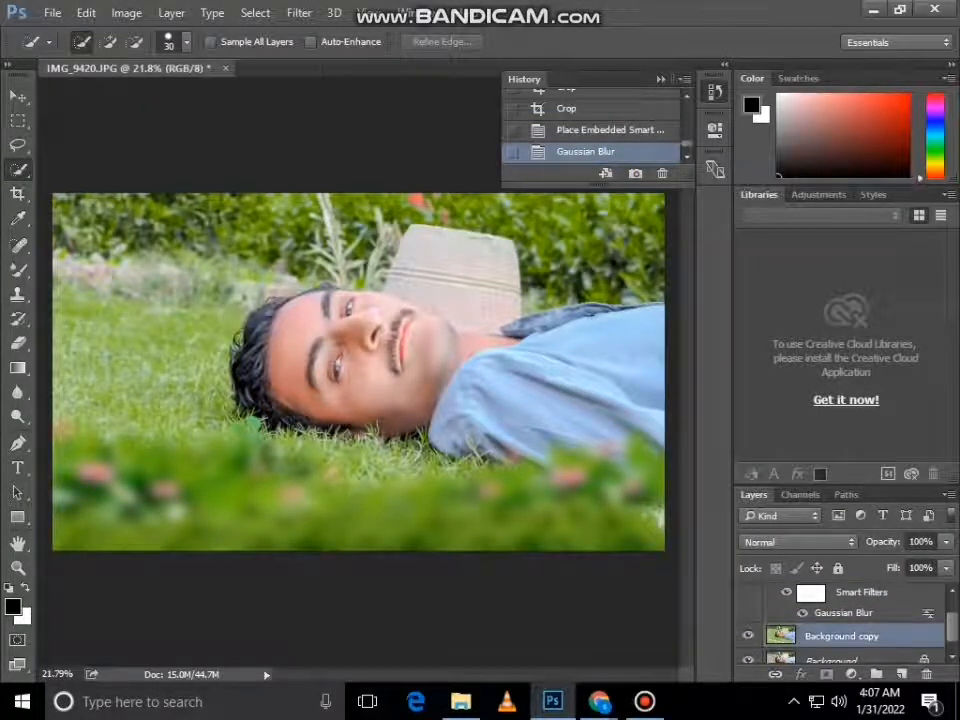
right_click(845, 637)
left_click(617, 581)
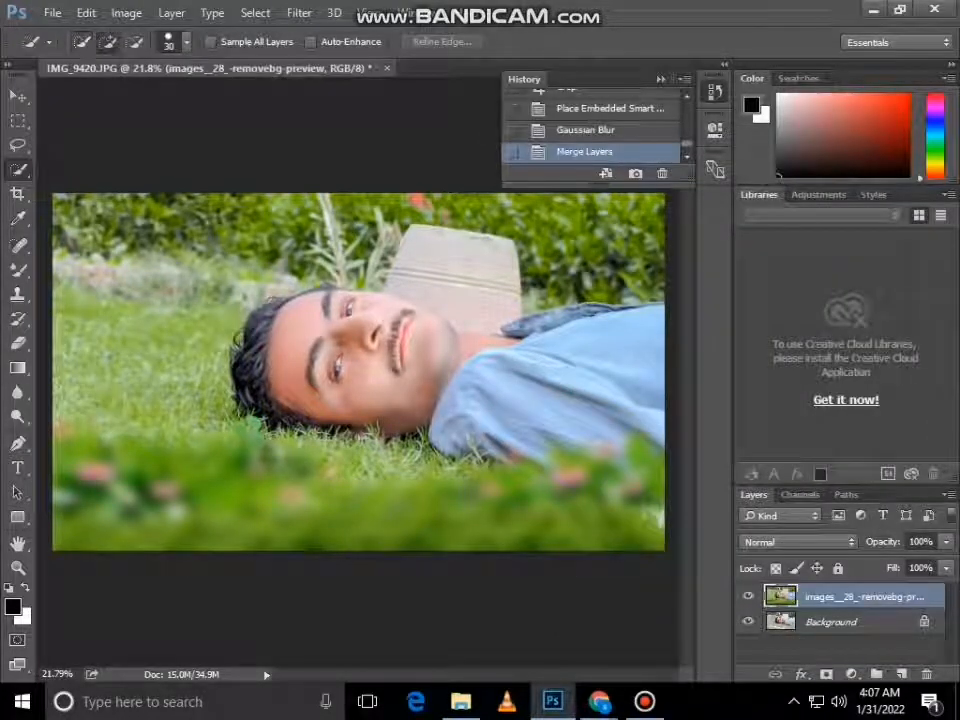
Step: Select the lawn, hedge and container around the man with the Quick Selection tool, including the grass strip beneath his head
left_click_drag(128, 285, 222, 290)
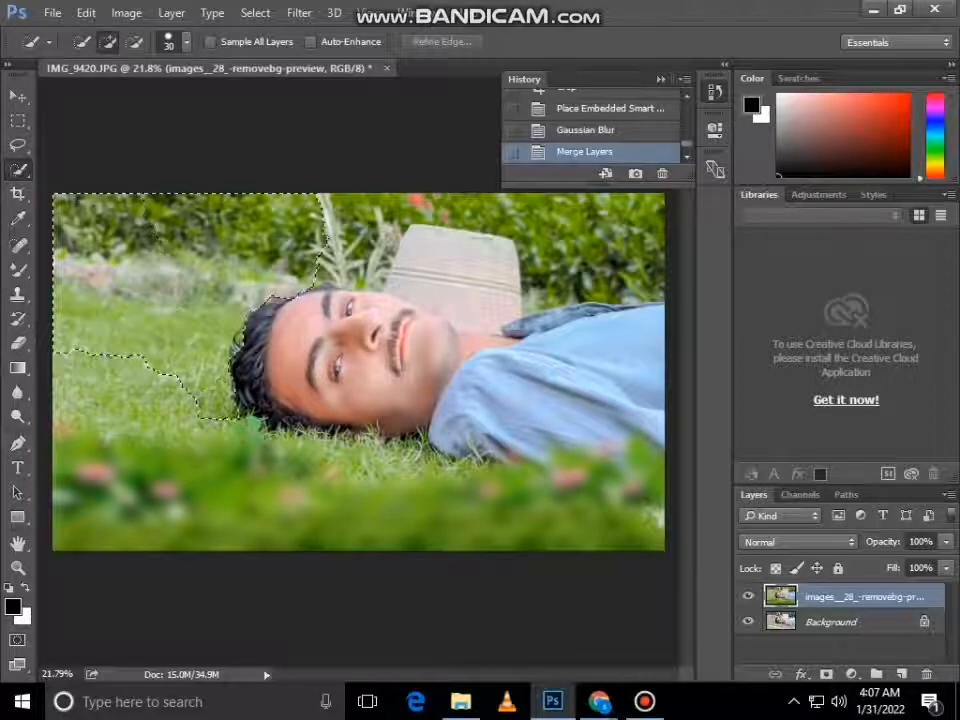
mouse_move(210, 388)
left_mouse_down()
mouse_move(120, 375)
mouse_move(82, 392)
mouse_move(135, 408)
left_mouse_up()
left_click_drag(290, 433, 300, 436)
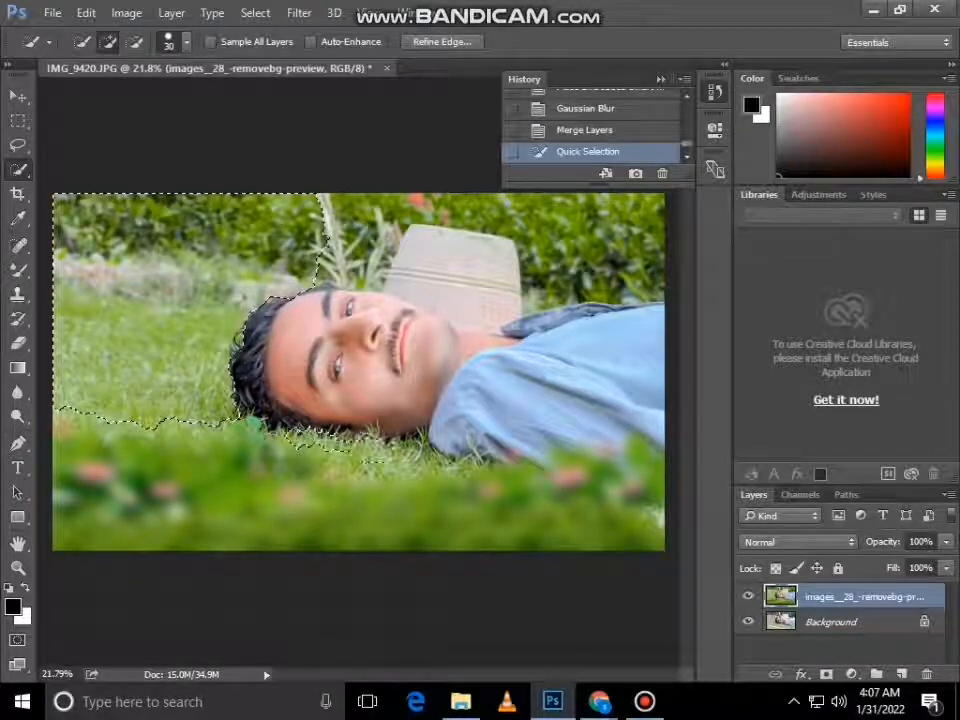
left_click_drag(408, 452, 428, 458)
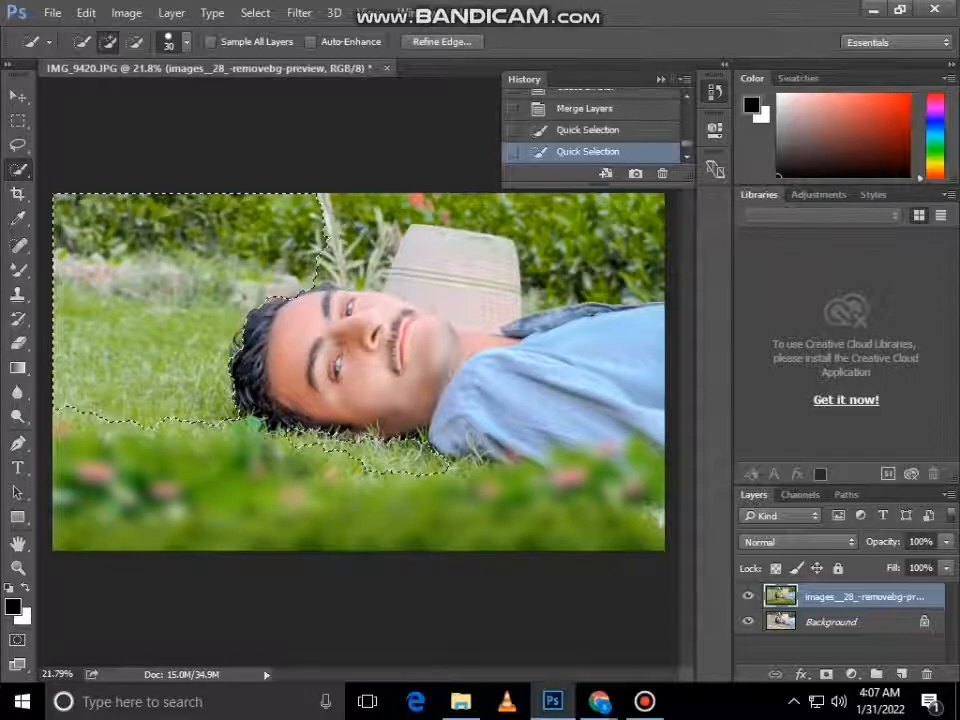
mouse_move(318, 235)
left_mouse_down()
mouse_move(375, 215)
mouse_move(465, 215)
mouse_move(585, 255)
left_mouse_up()
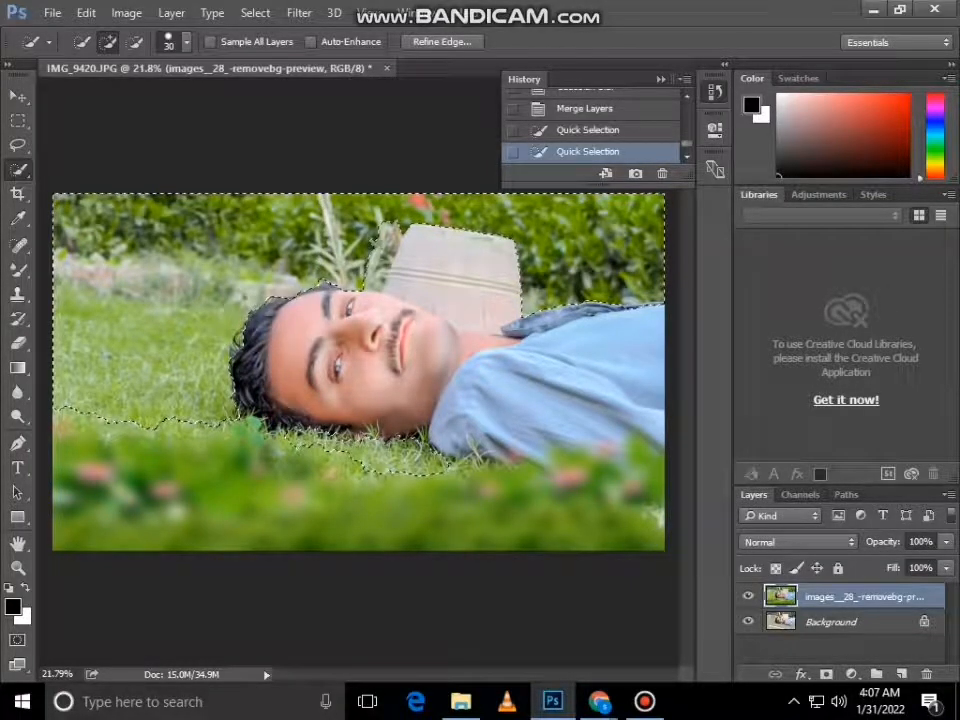
mouse_move(455, 245)
left_mouse_down()
mouse_move(482, 302)
mouse_move(430, 275)
left_mouse_up()
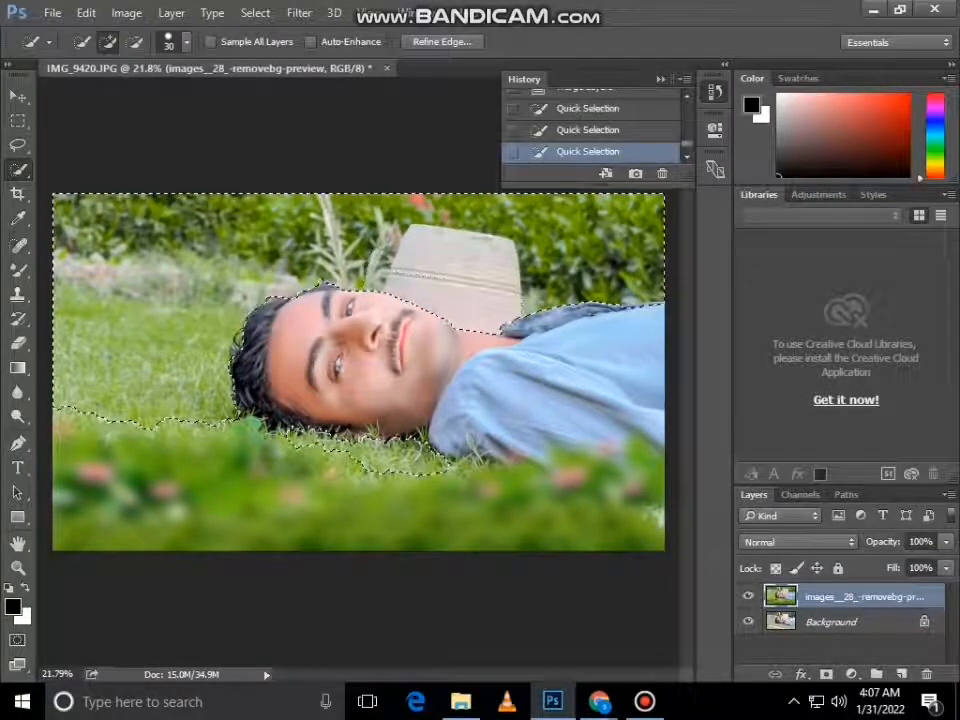
Step: Refine the selection edge along the hair, the grass below the head and the shirt collar, enlarging the brush to 66 for the collar
key("ctrl+alt+r")
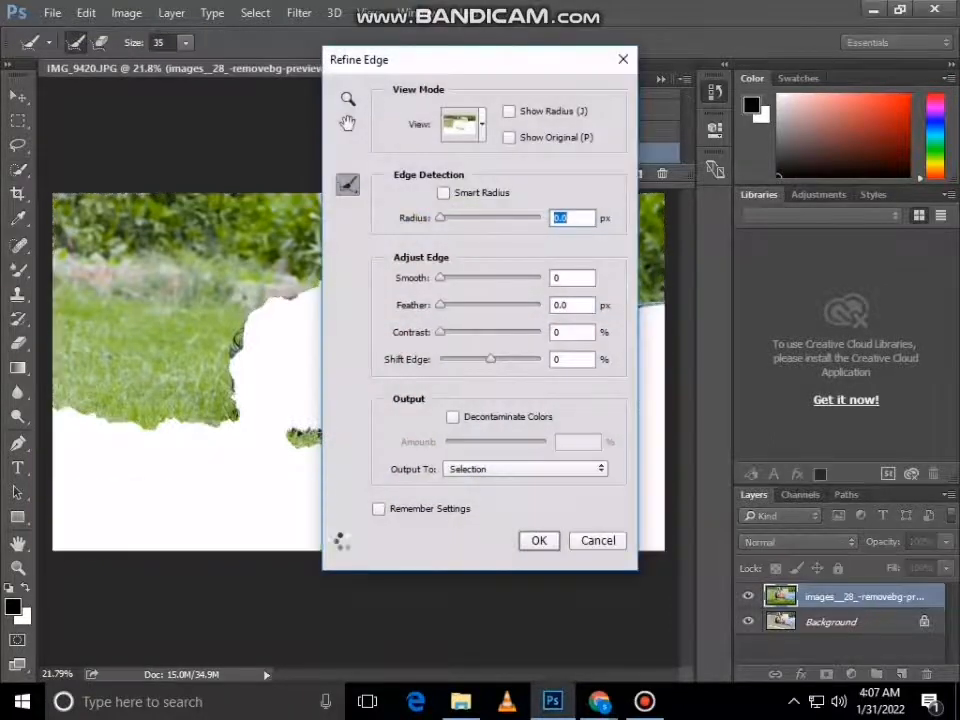
left_click_drag(468, 63, 665, 127)
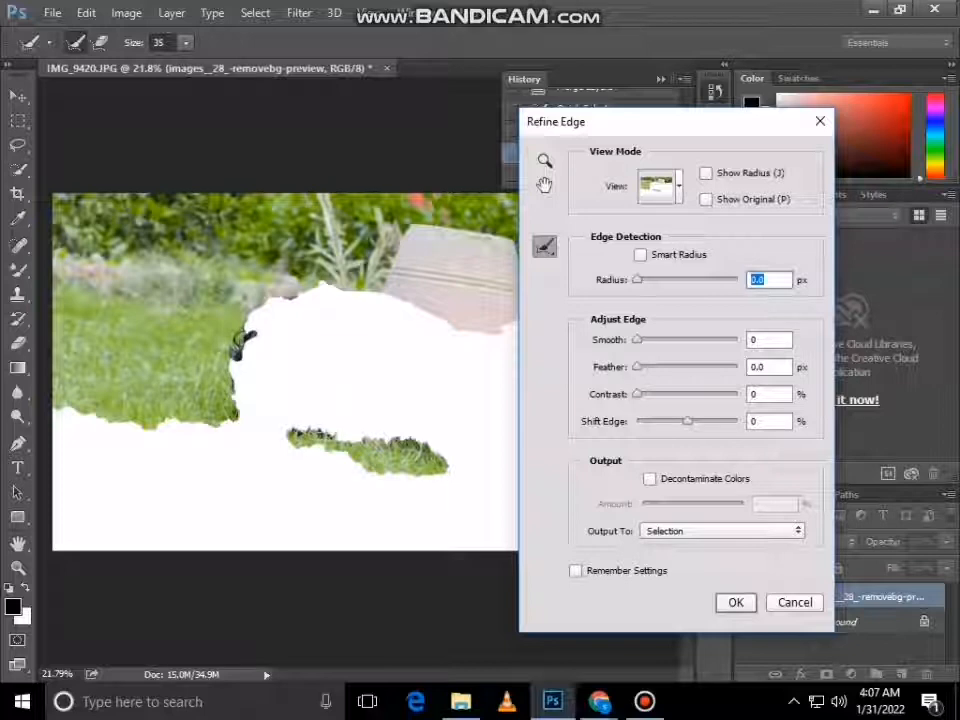
left_click(404, 451)
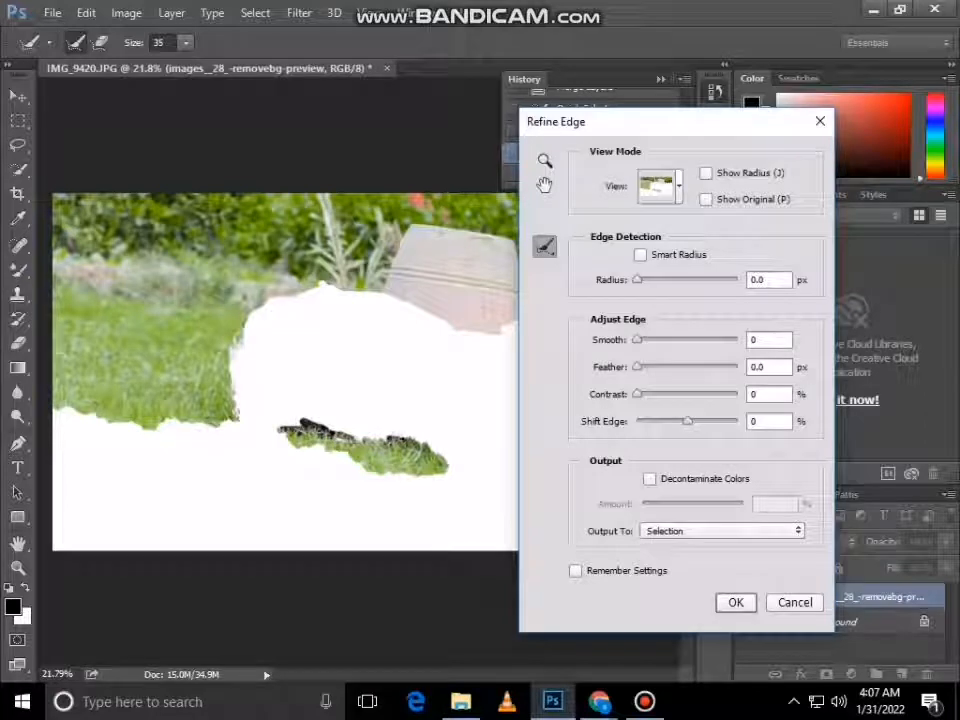
left_click_drag(408, 439, 438, 441)
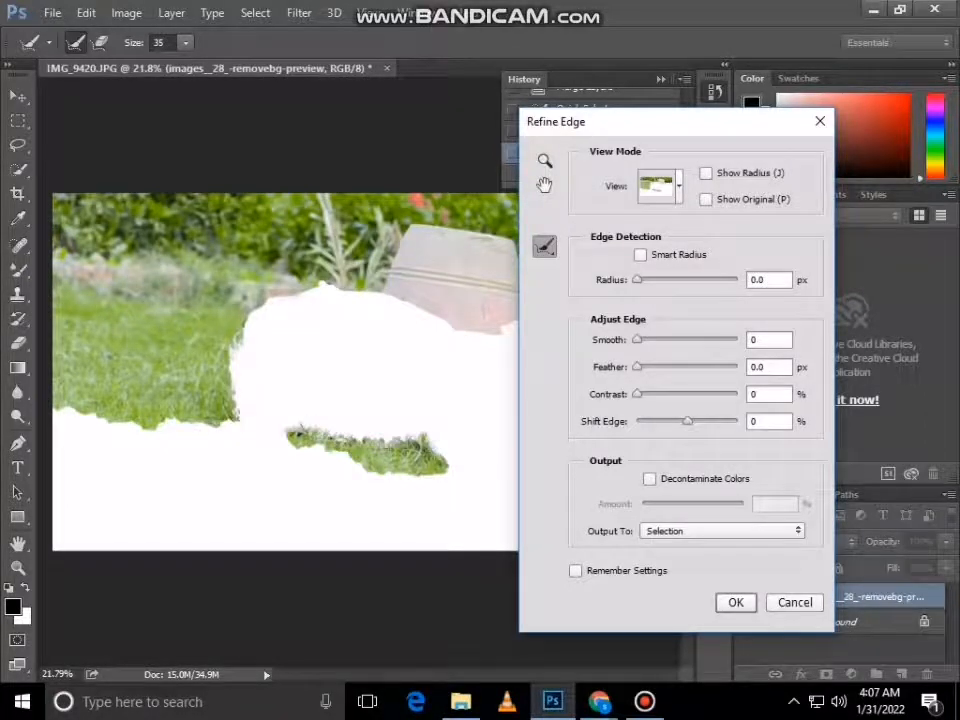
left_click_drag(654, 129, 248, 302)
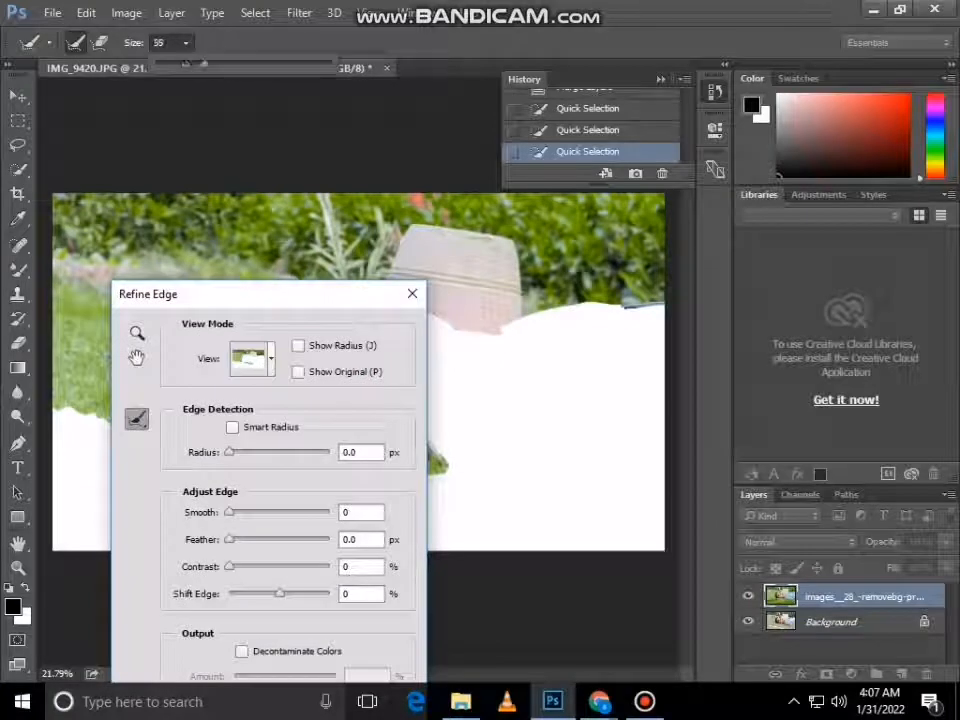
left_click(497, 337)
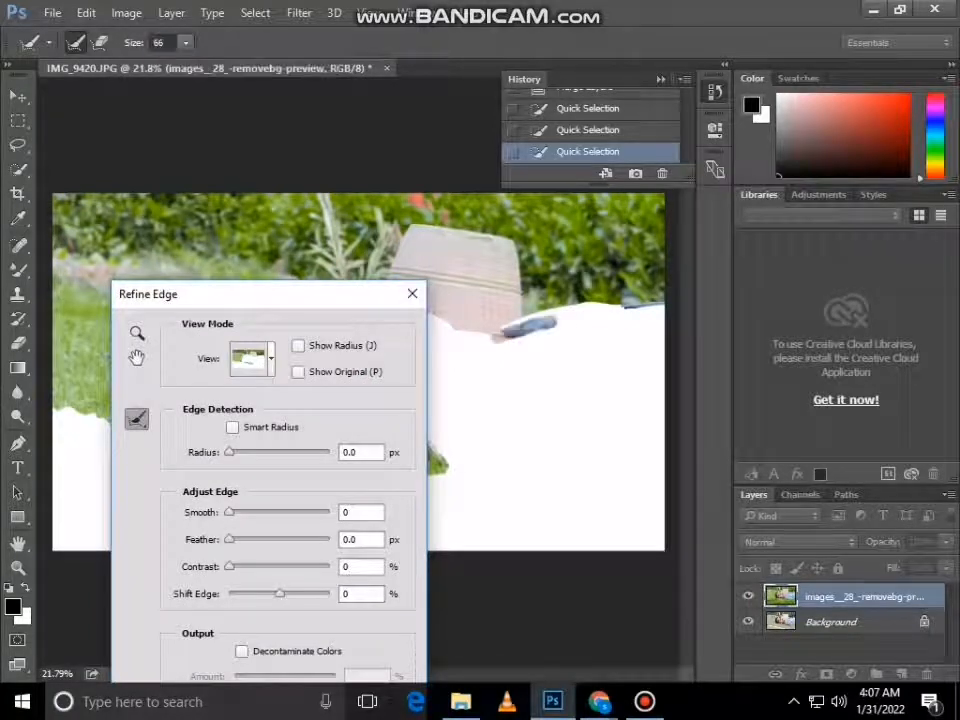
left_click_drag(548, 323, 598, 314)
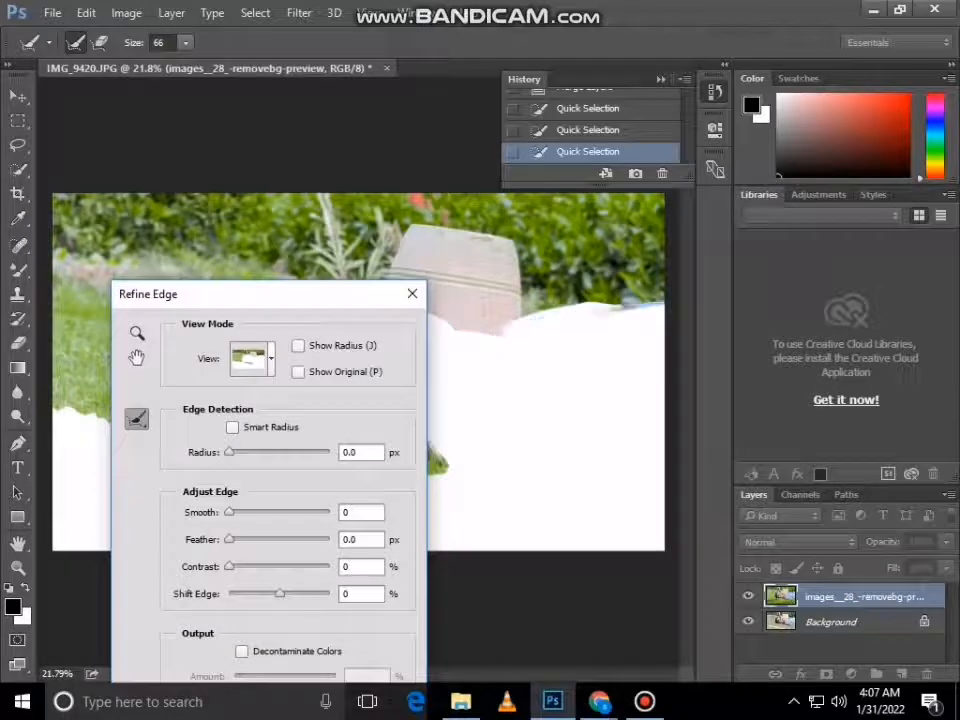
left_click_drag(296, 295, 146, 340)
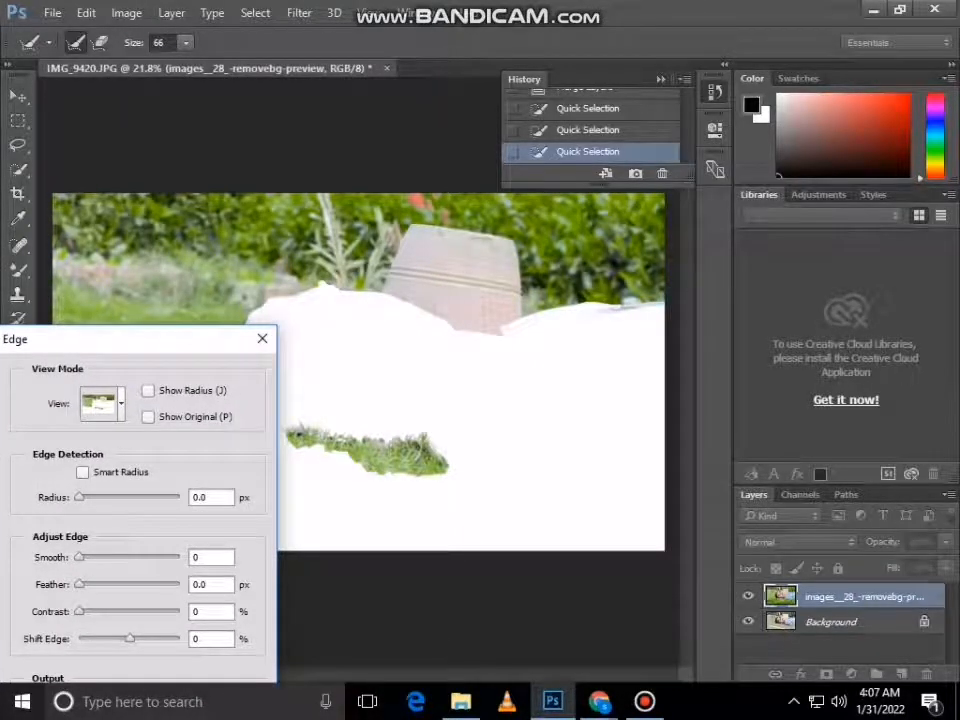
left_click_drag(182, 349, 427, 170)
key("Escape")
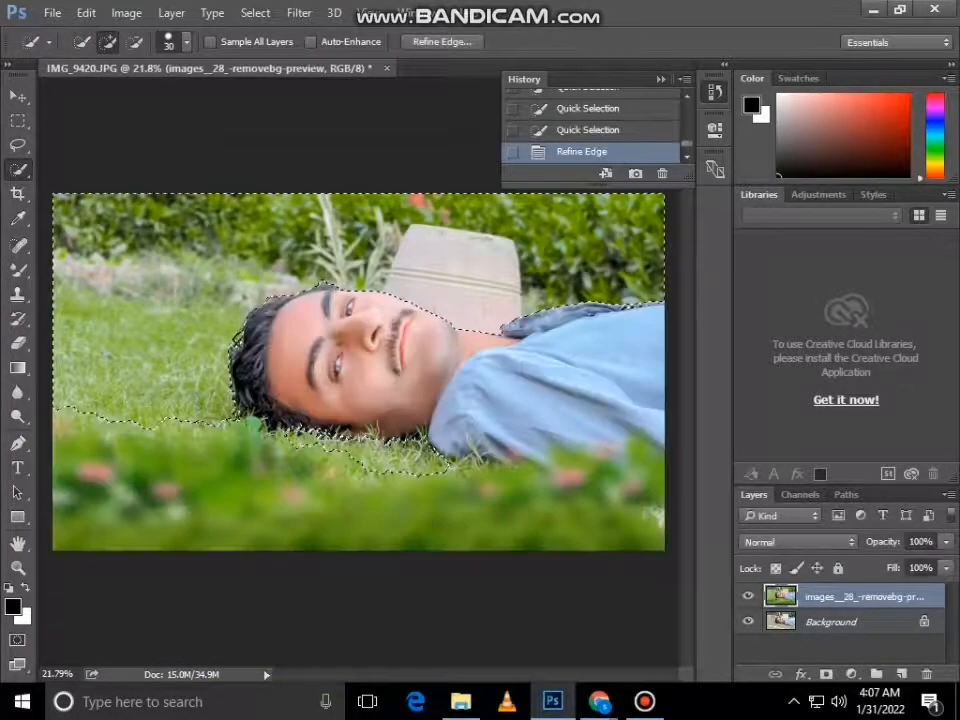
Step: Apply a Gaussian Blur with a 9.0 px radius to the selected background around the man
left_click(299, 12)
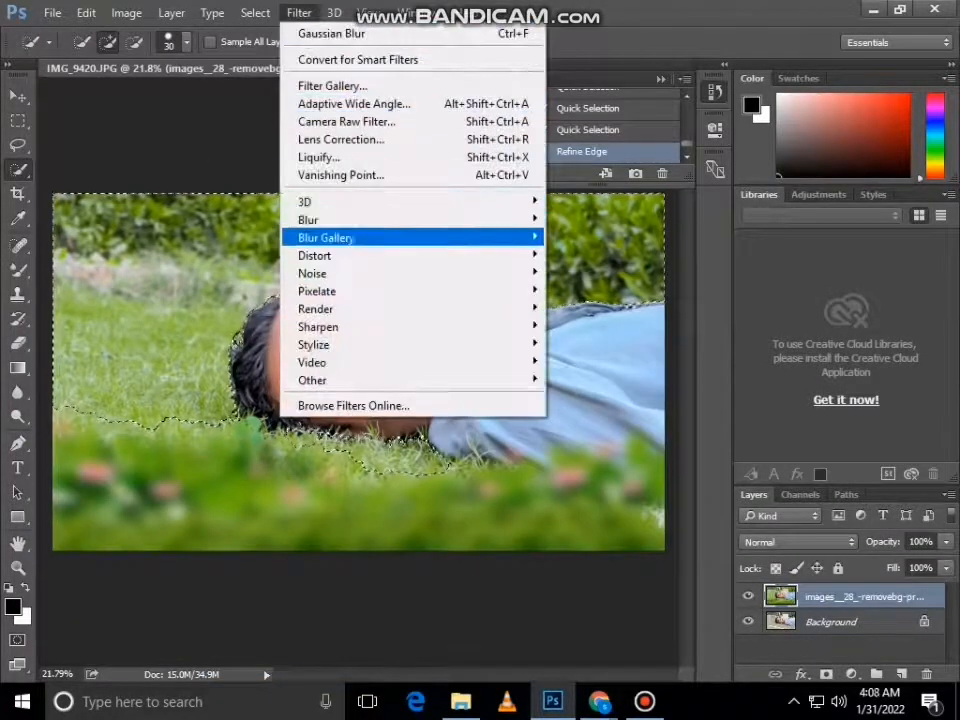
mouse_move(310, 219)
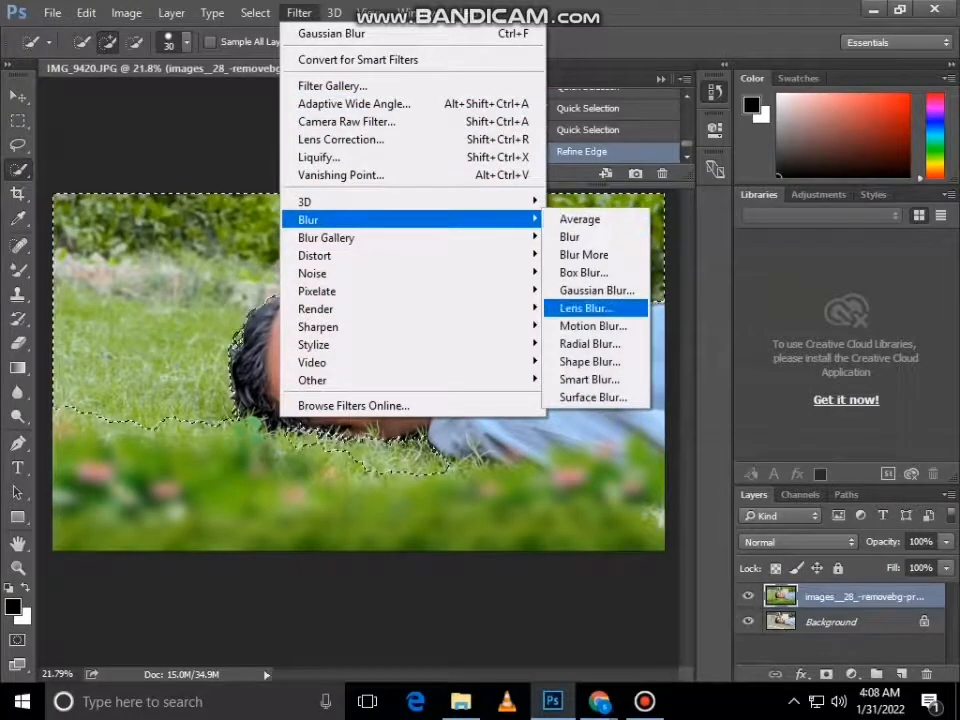
left_click(602, 347)
left_click_drag(465, 135, 711, 203)
left_click_drag(677, 485, 658, 485)
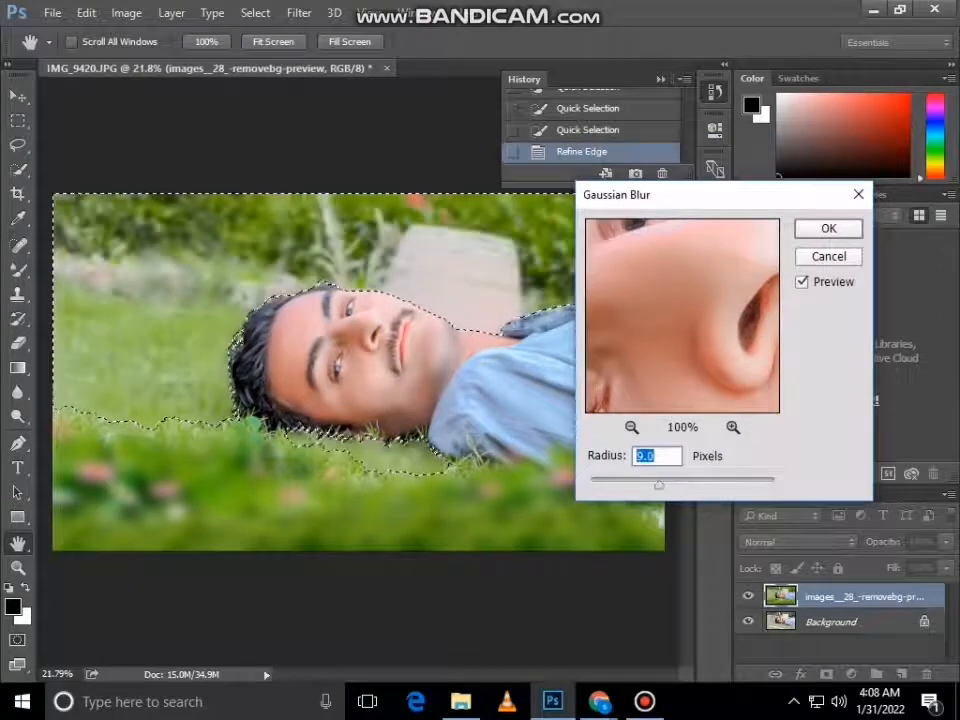
left_click(828, 229)
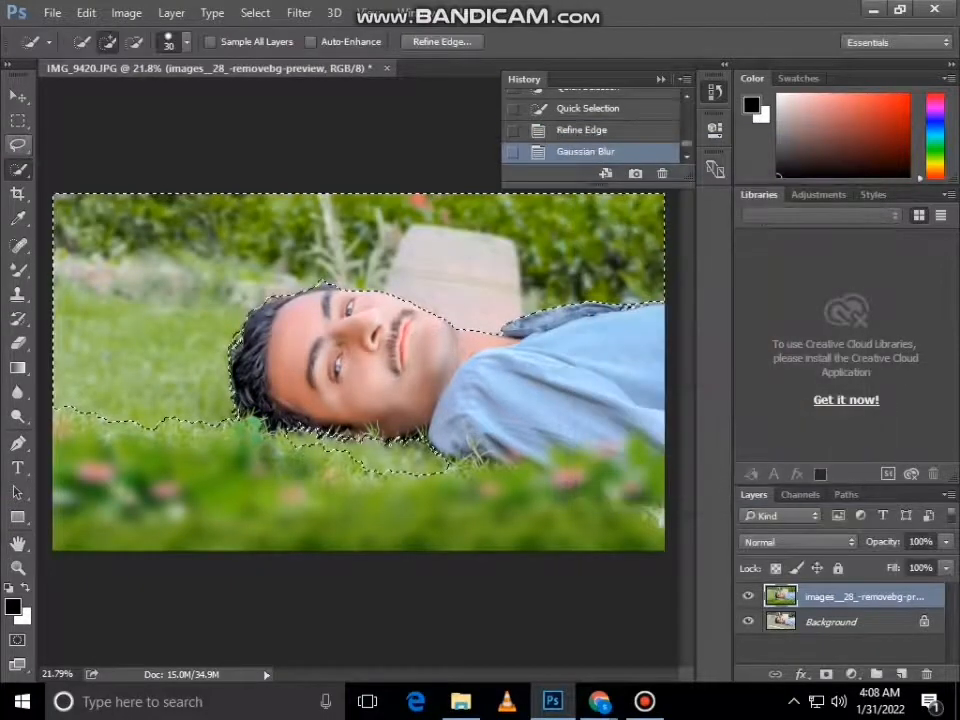
Step: Switch to the Polygonal Lasso tool with nothing selected, and toggle the merged layer's visibility to compare the edit with the original photo
right_click(18, 146)
left_click(112, 161)
key("ctrl+d")
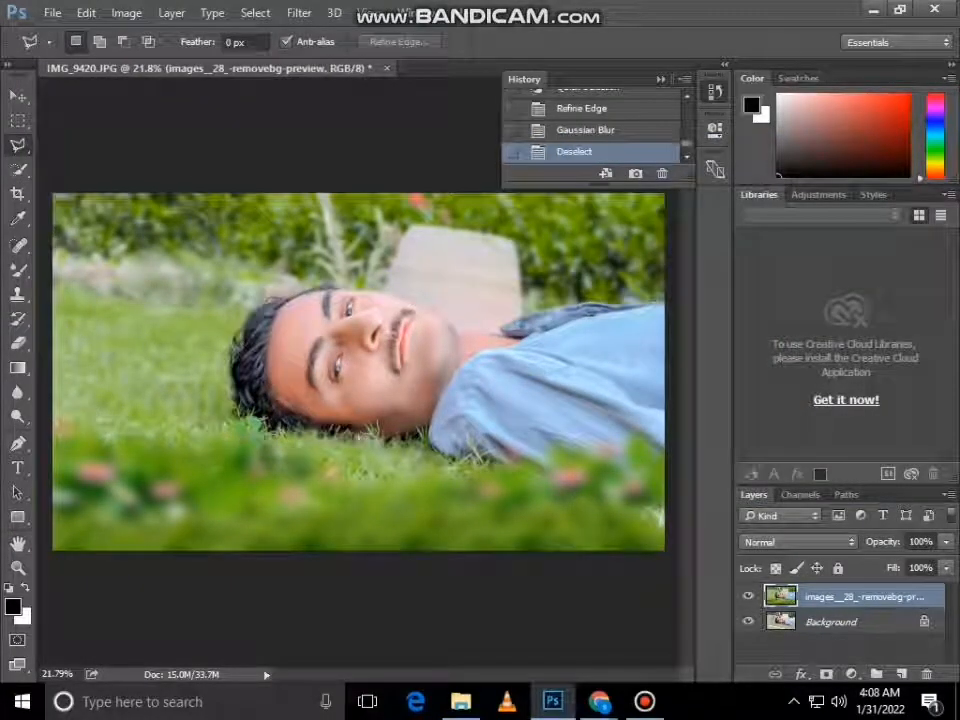
left_click(748, 597)
left_click(748, 597)
left_click(748, 597)
left_click(748, 597)
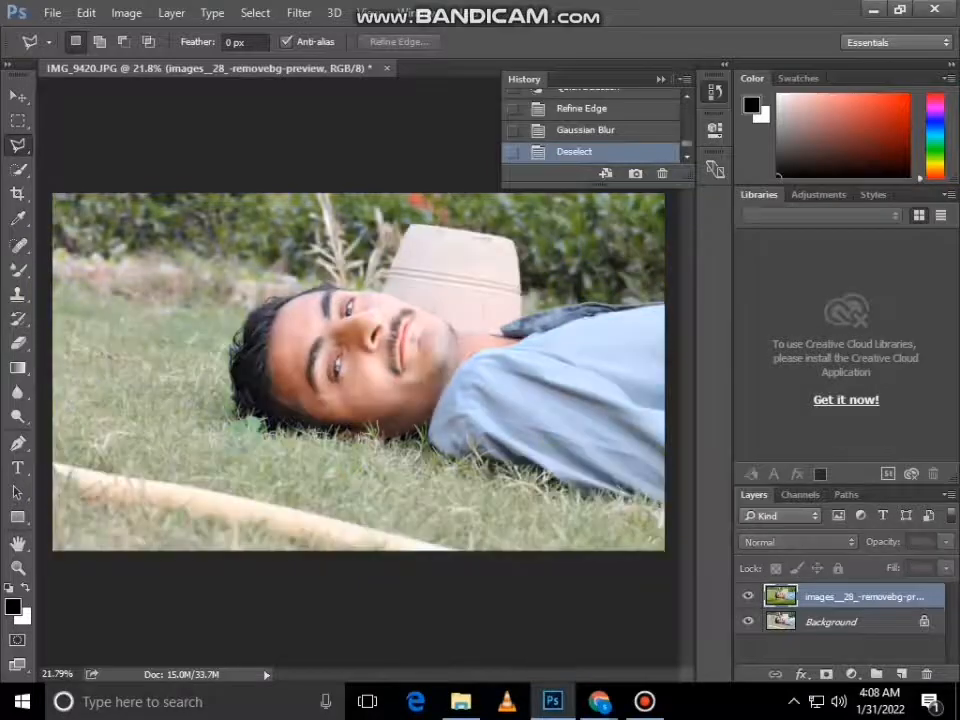
Step: Apply a Camera Raw filter to the merged layer with Yellows saturation at +100 and Greens hue at -66
left_click(298, 13)
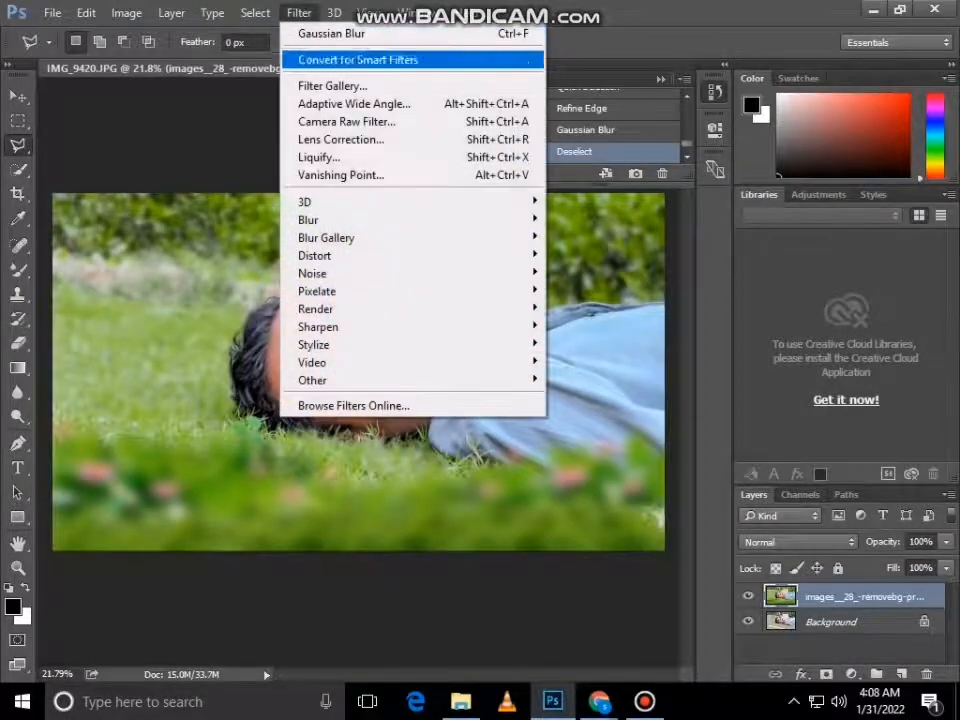
left_click(345, 120)
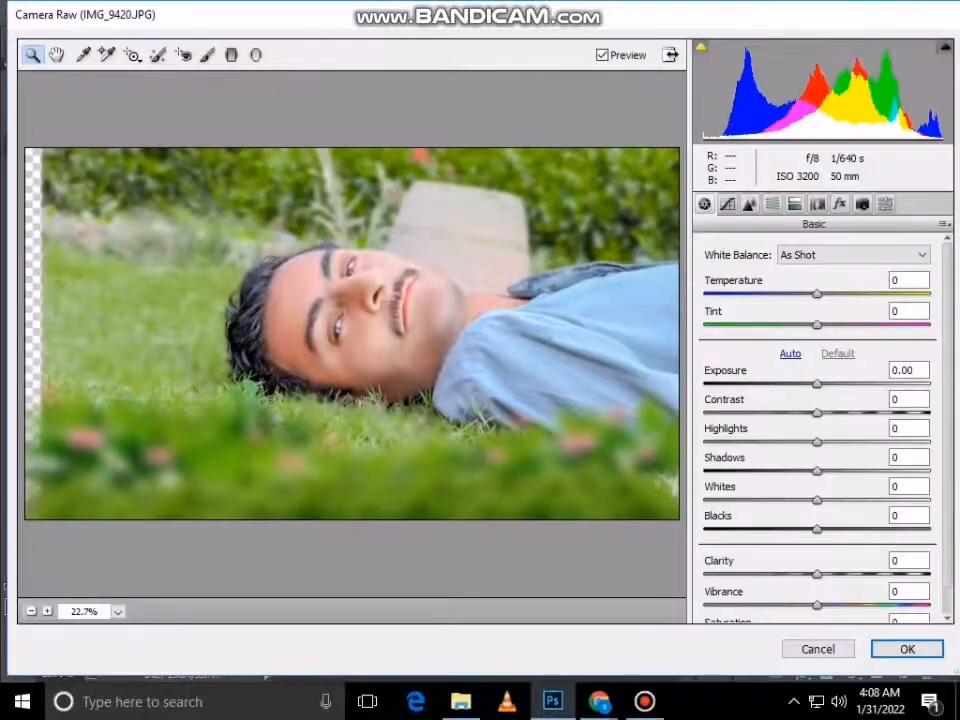
left_click(772, 204)
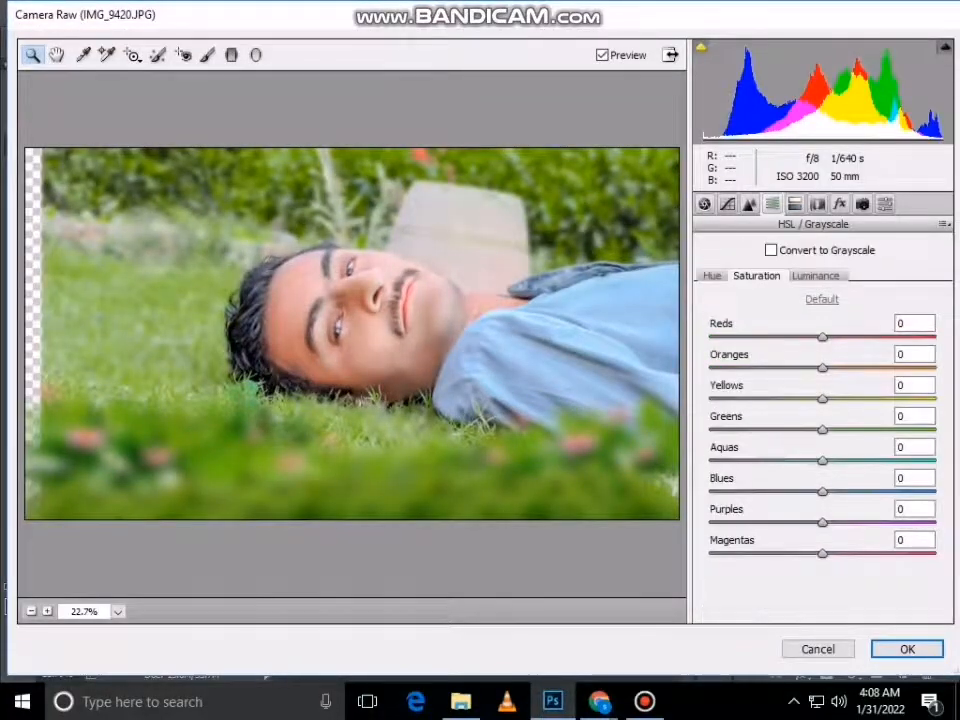
left_click_drag(822, 398, 923, 398)
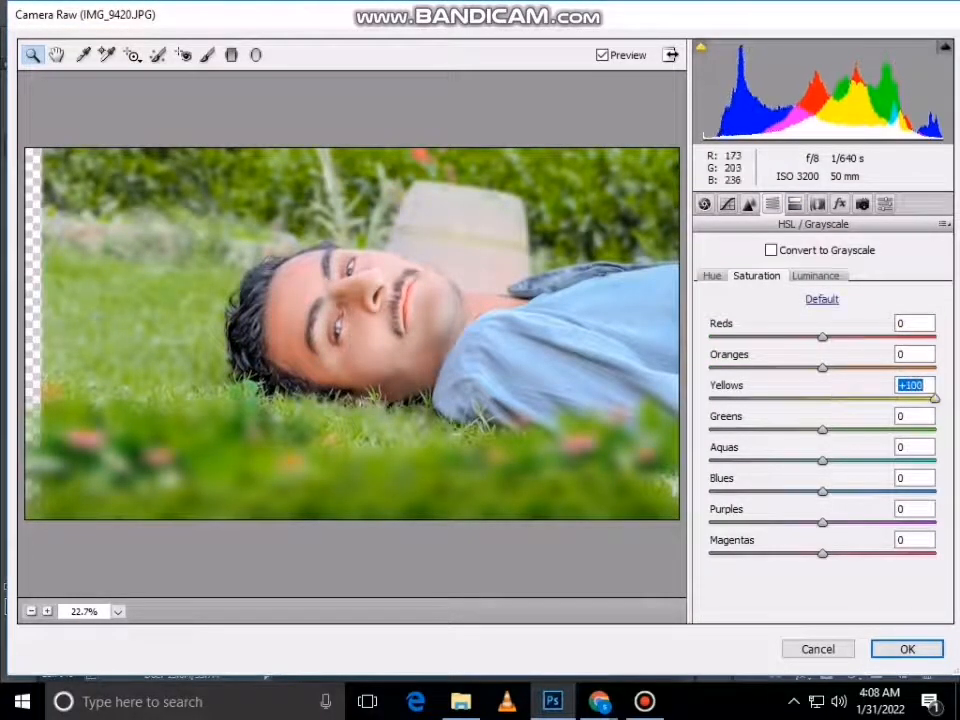
left_click(712, 276)
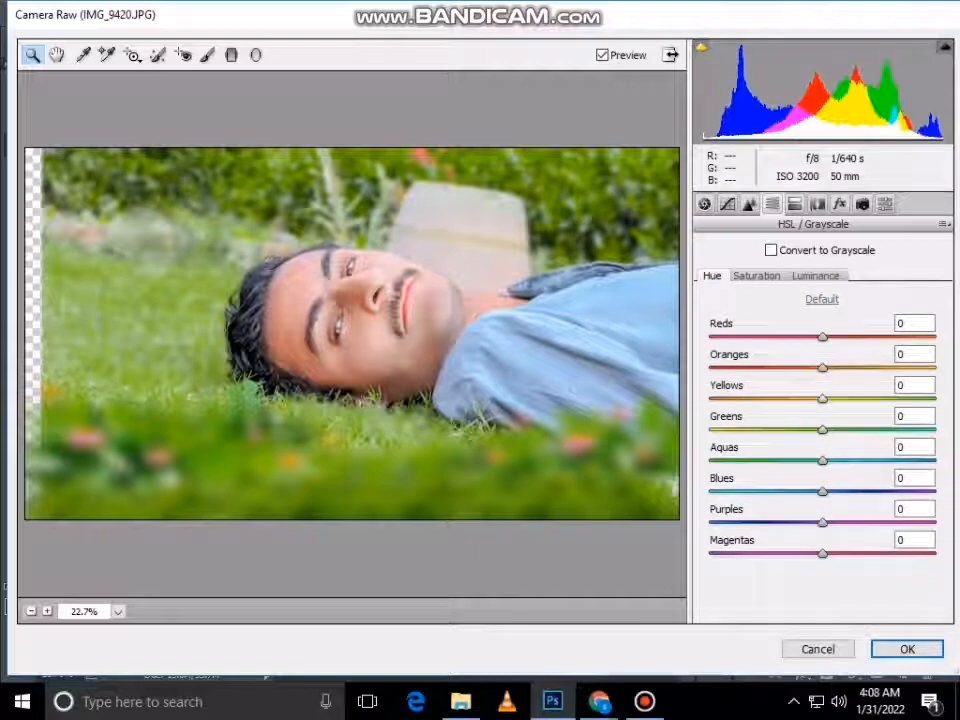
left_click_drag(803, 429, 748, 429)
key("Return")
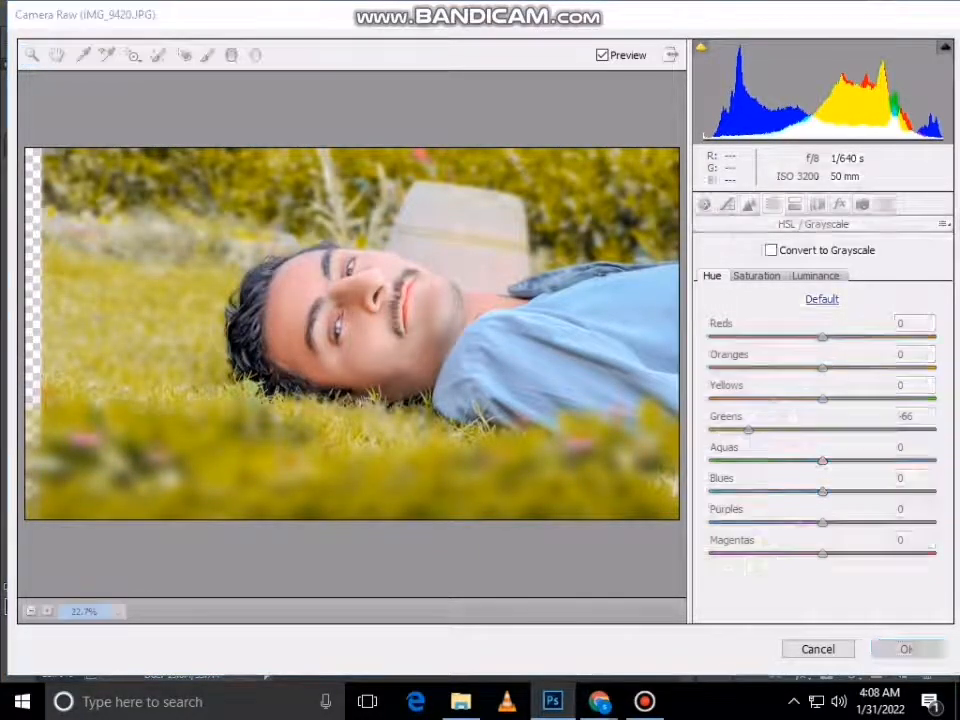
Step: Switch to File Explorer, go up from the overlay folder to Local Disk (F:) and refresh it to load the image thumbnails
left_click(461, 702)
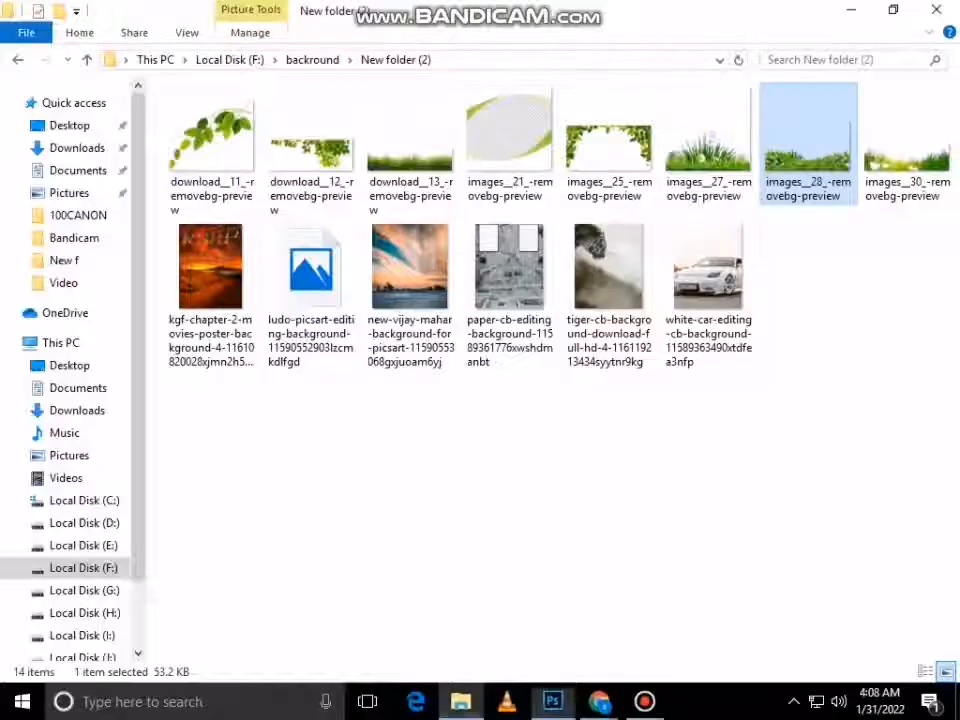
key("BackSpace")
key("BackSpace")
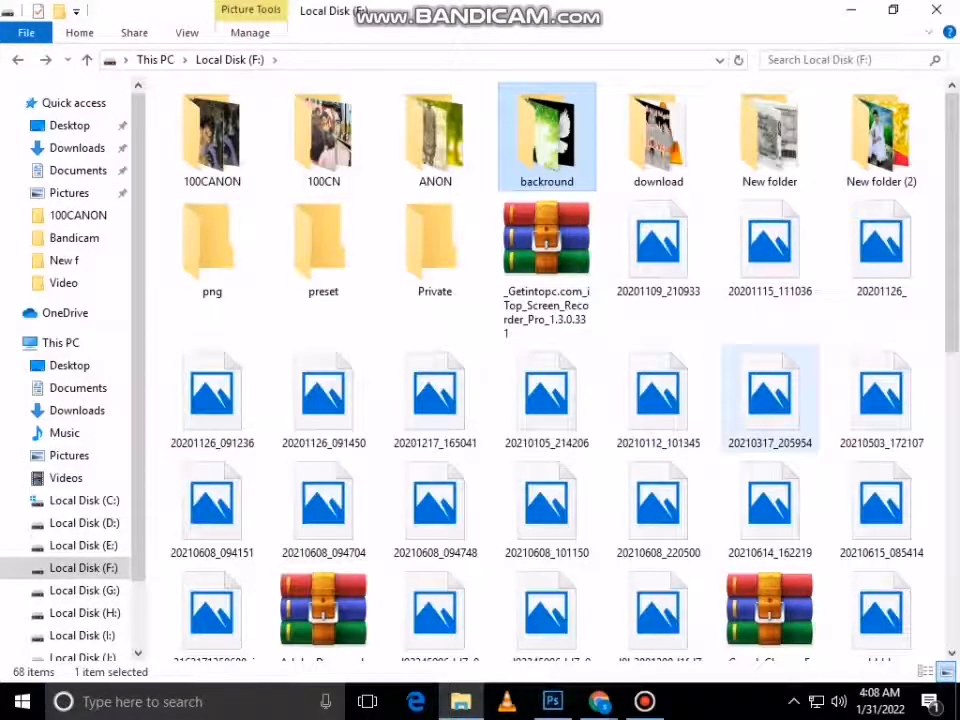
right_click(741, 330)
left_click(785, 405)
mouse_move(952, 235)
left_mouse_down()
mouse_move(952, 346)
mouse_move(952, 245)
left_mouse_up()
right_click(391, 299)
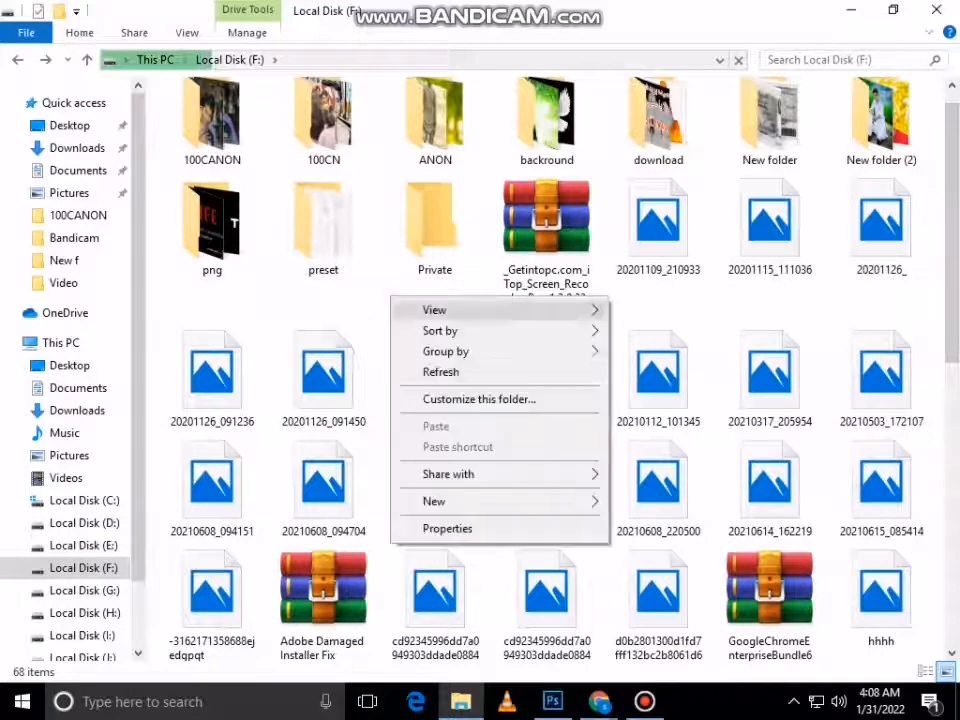
left_click(420, 372)
right_click(372, 309)
left_click(421, 381)
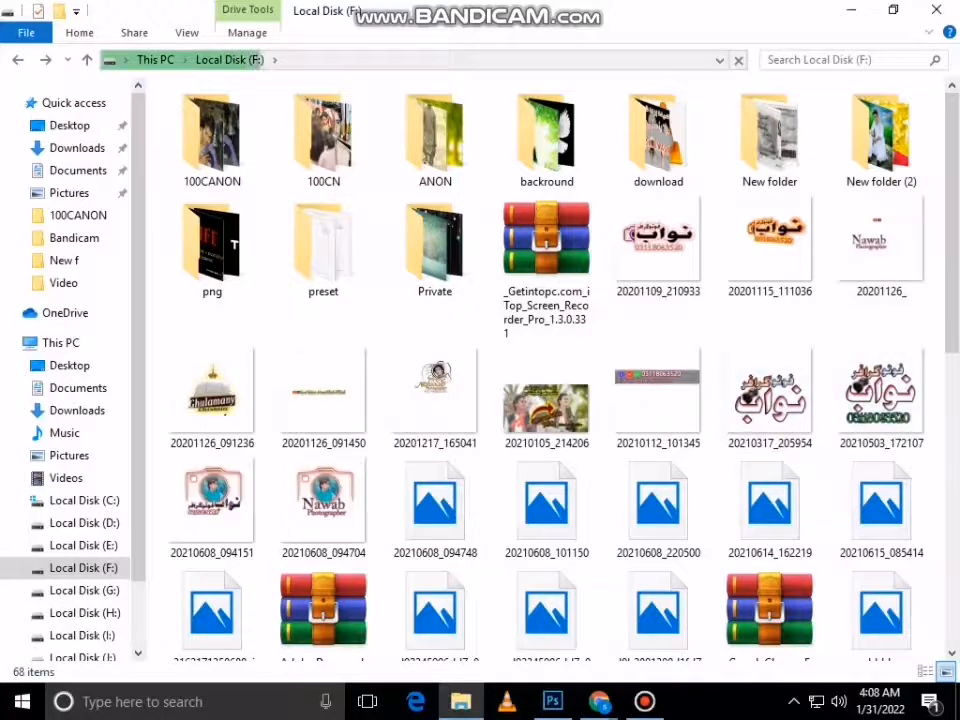
Step: Place the black photographer logo from Local Disk (F:) into the portrait in Photoshop, small on the lawn beside the man's hair
left_click_drag(952, 252, 952, 397)
left_click(435, 295)
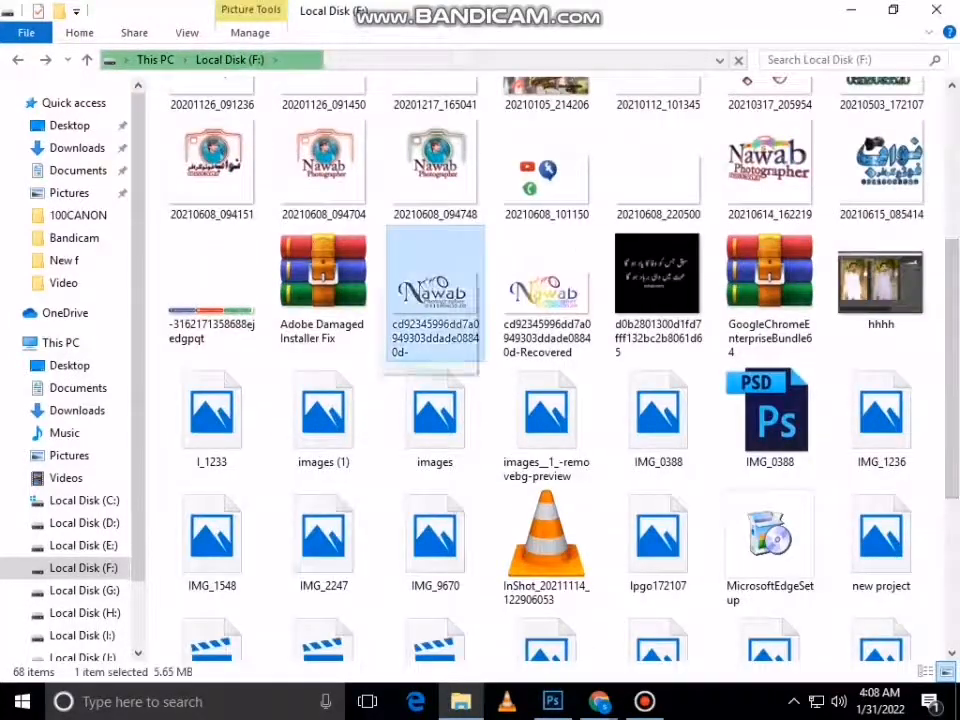
left_click(552, 701)
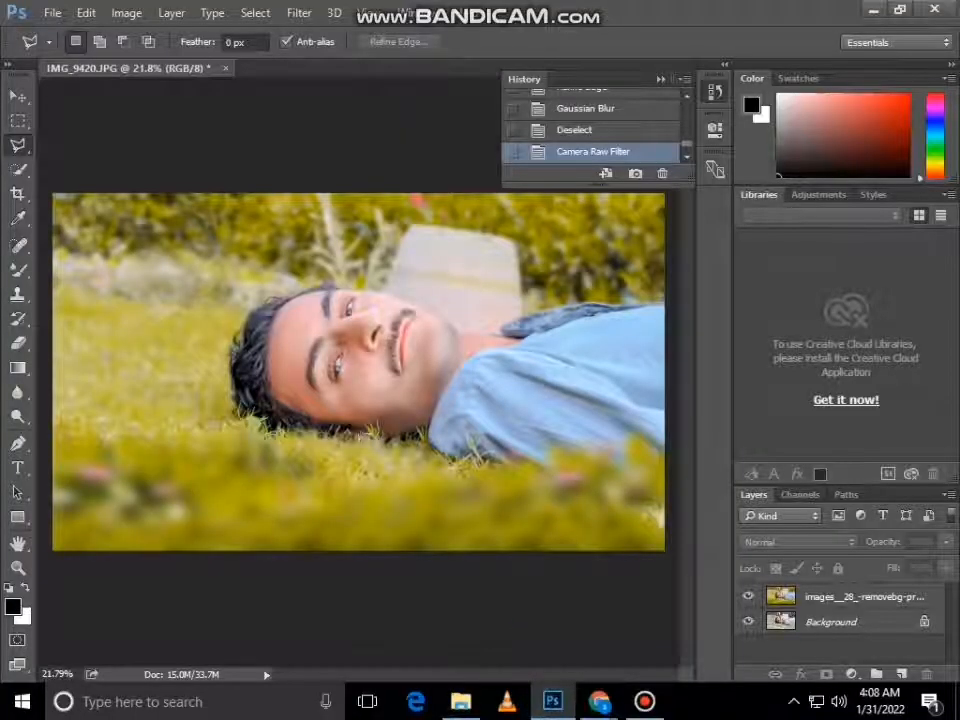
left_click_drag(181, 458, 145, 310)
key("Return")
key("l")
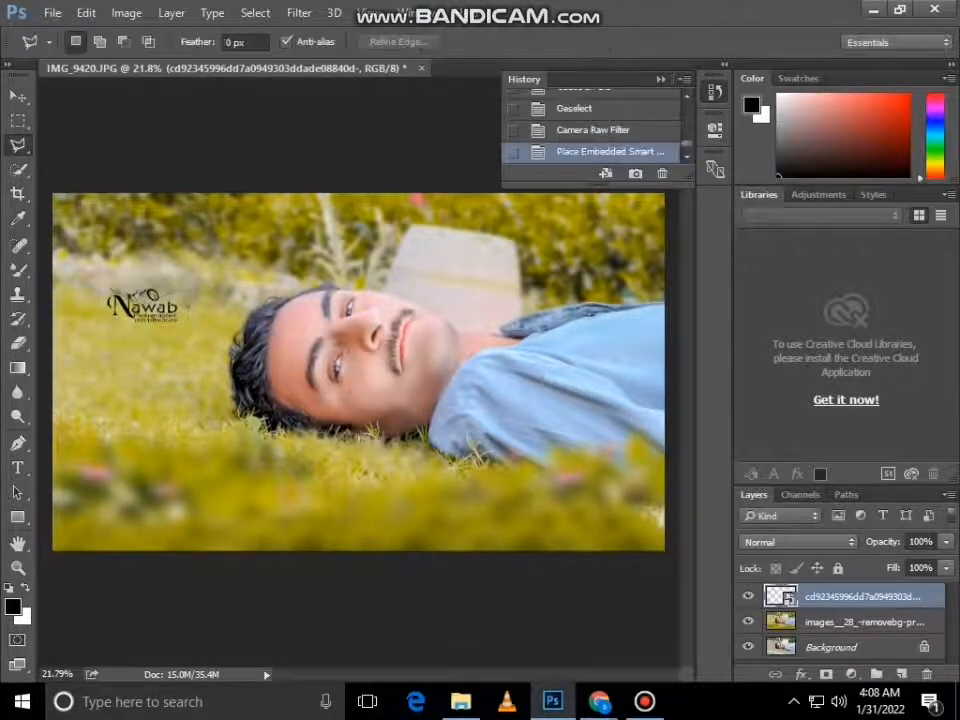
Step: Merge the placed logo layer with the edited photo layer beneath it
left_click(860, 621, "shift")
right_click(860, 621)
left_click(600, 559)
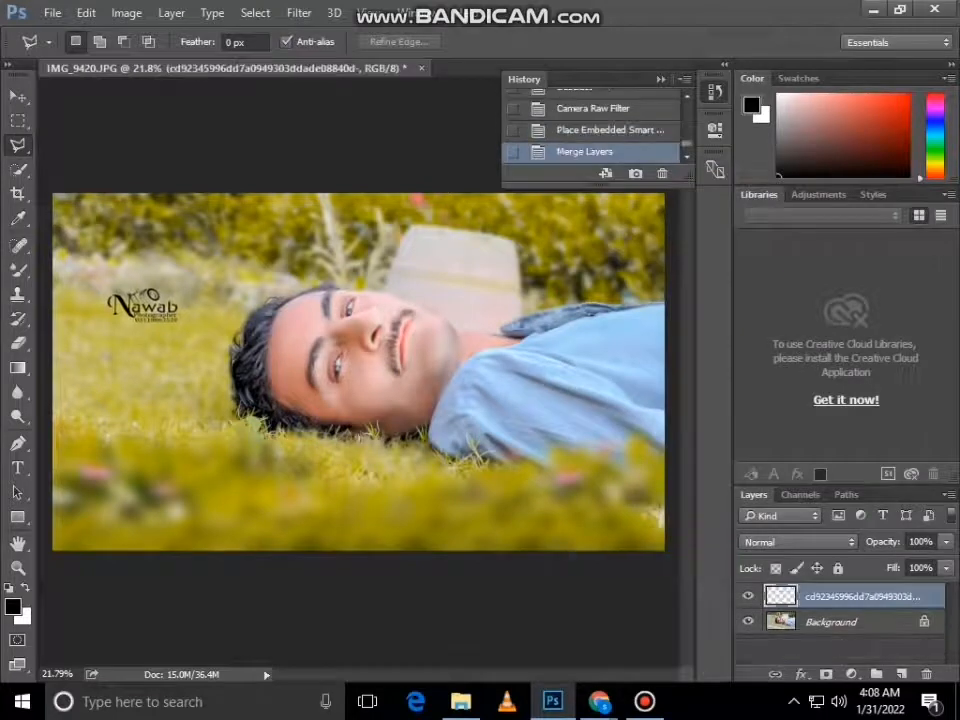
Step: Toggle the merged layer's visibility repeatedly to compare the finished edit with the original photo
left_click(748, 596)
left_click(748, 596)
left_click(748, 596)
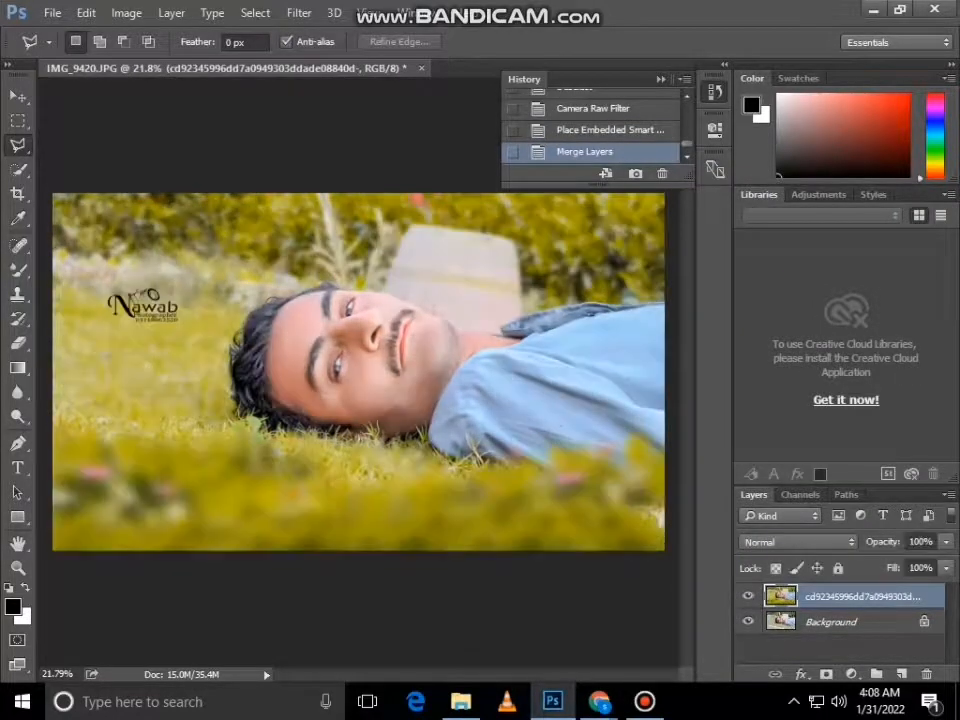
left_click(748, 596)
left_click(748, 596)
left_click(748, 596)
left_click(748, 596)
left_click(748, 596)
left_click(748, 596)
left_click(645, 702)
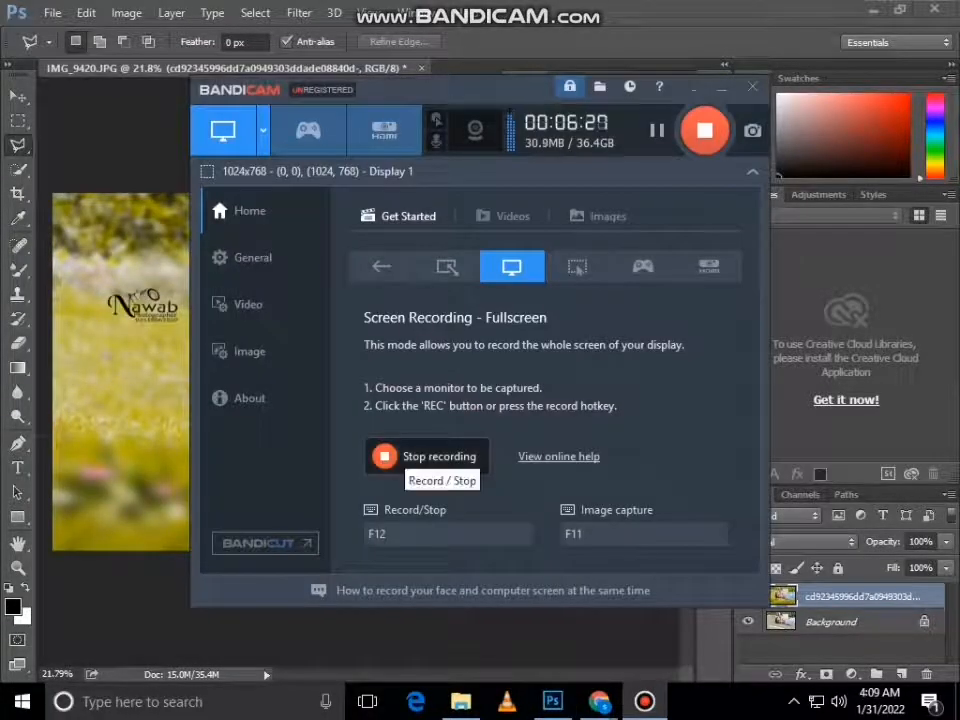
left_click(386, 456)
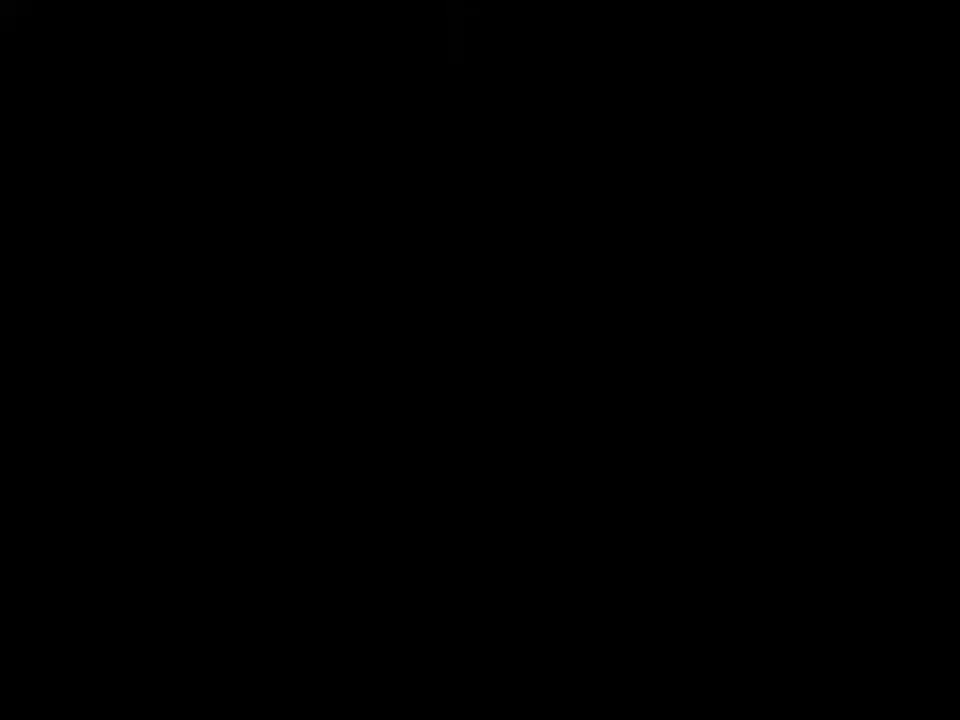